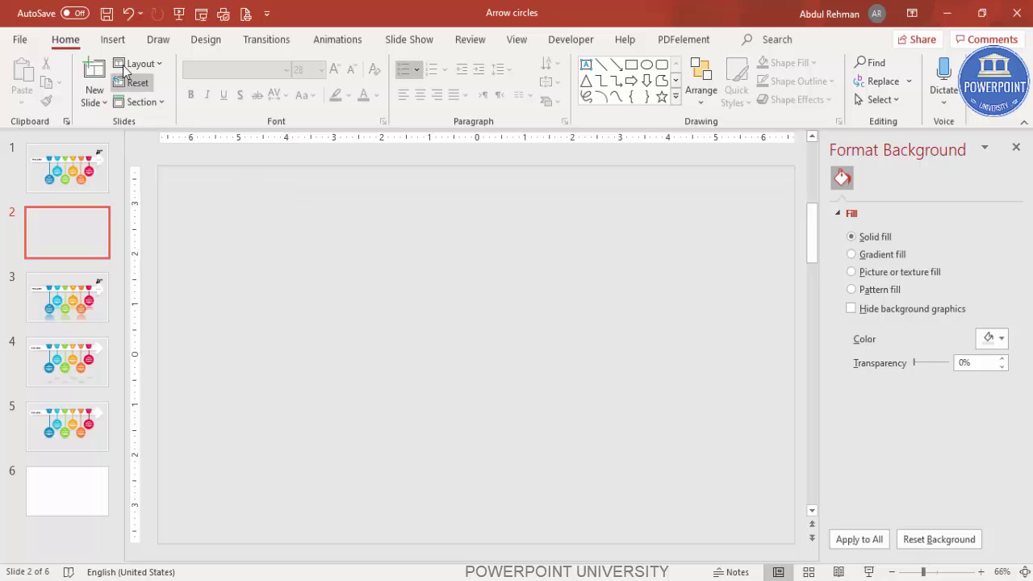
Draw a long rounded rectangle across the upper slide and round its ends into a pill.
left_click(115, 42)
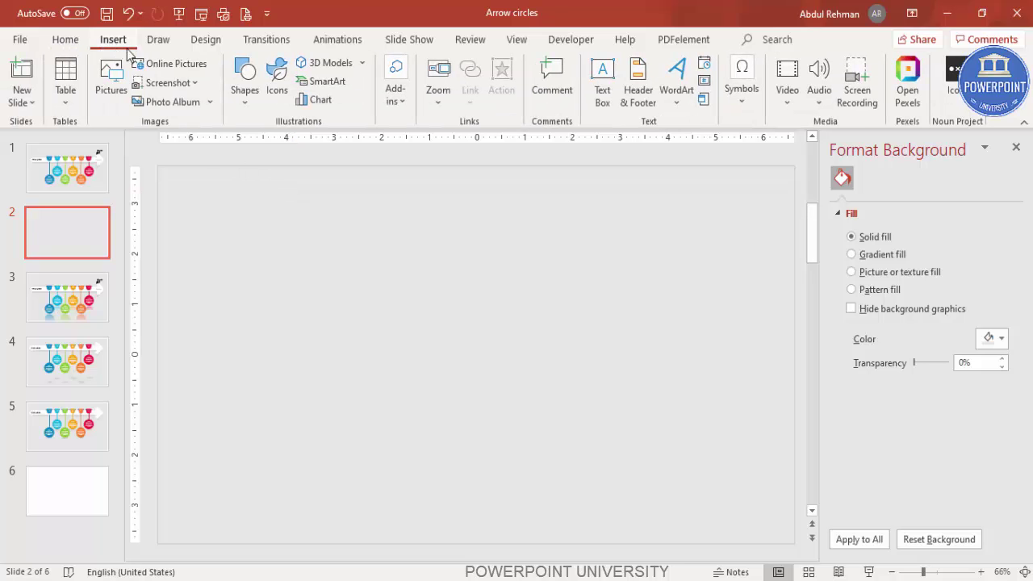
left_click(244, 103)
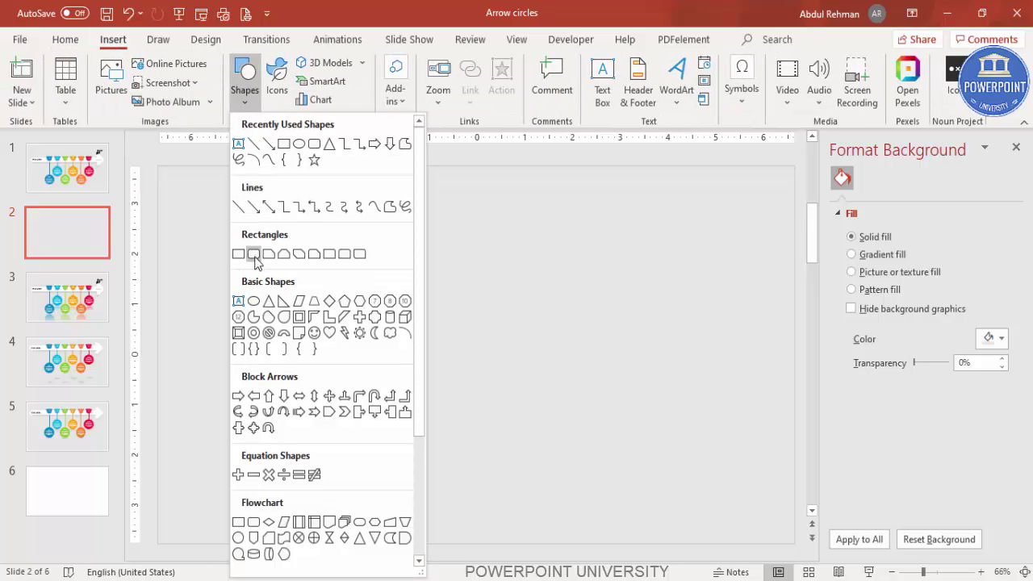
left_click(254, 255)
left_click_drag(206, 227, 759, 264)
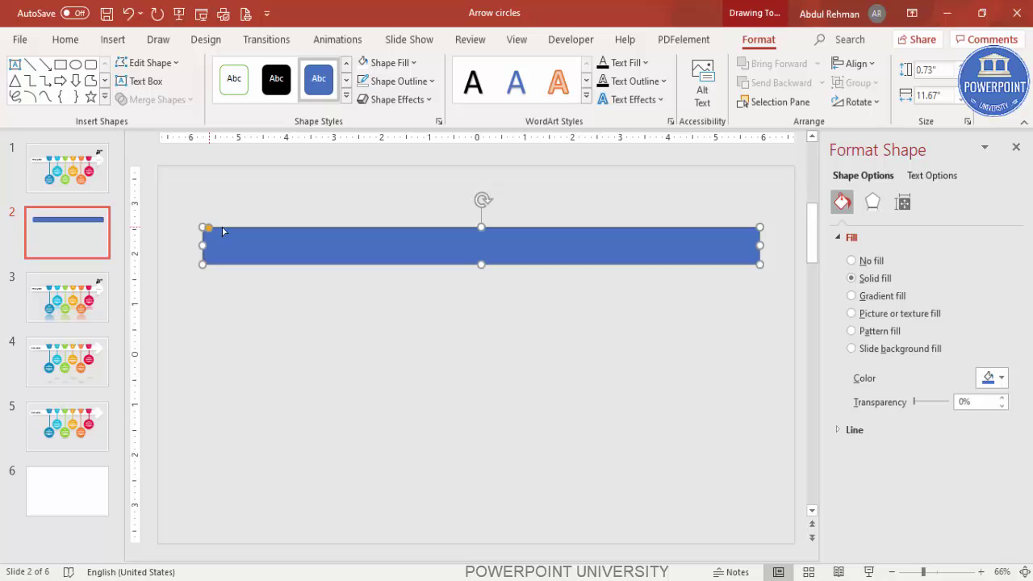
left_click_drag(209, 228, 259, 232)
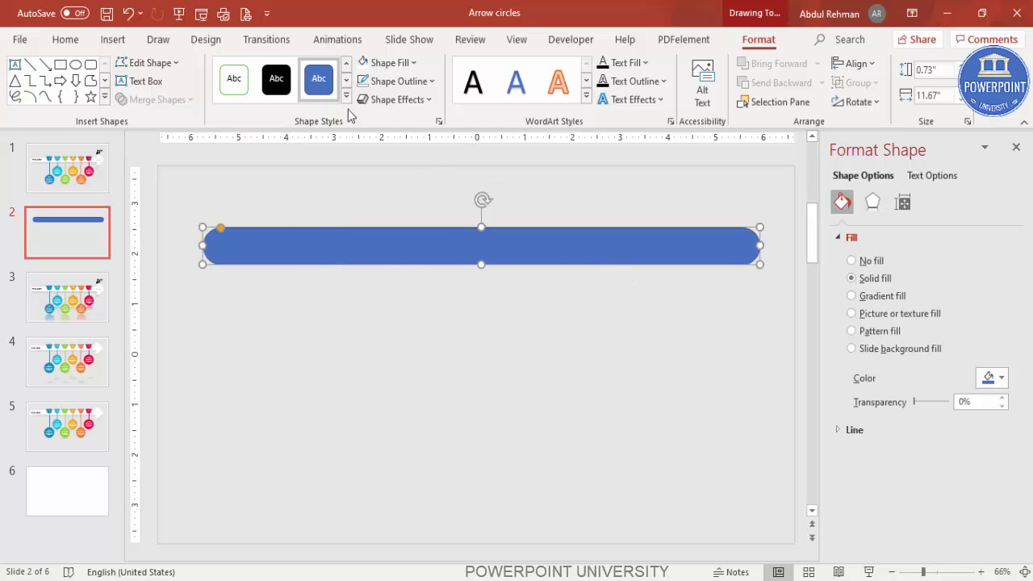
Give the bar a white fill with no outline and nudge it slightly lower.
left_click(396, 99)
left_click(400, 81)
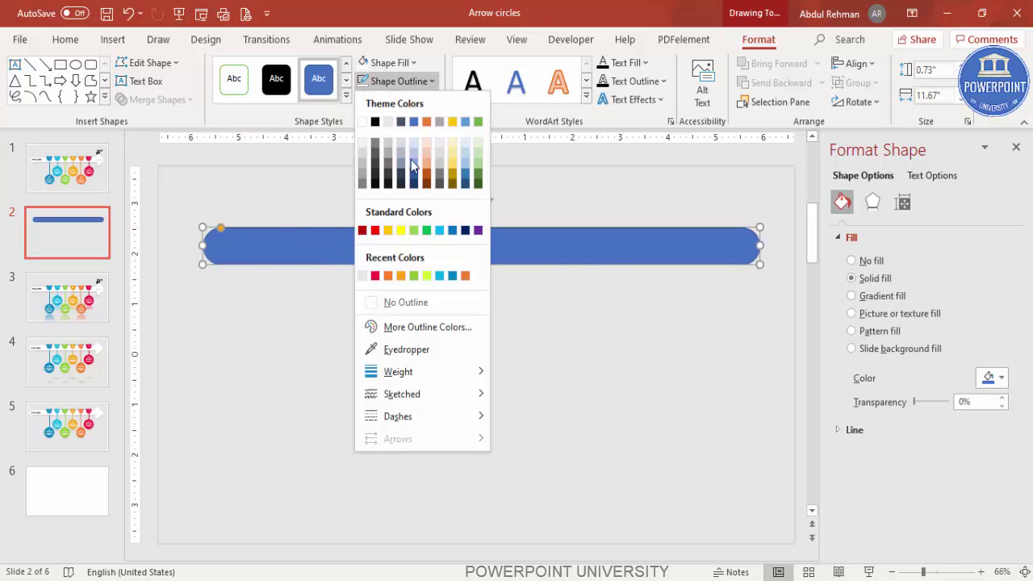
left_click(417, 300)
left_click(379, 63)
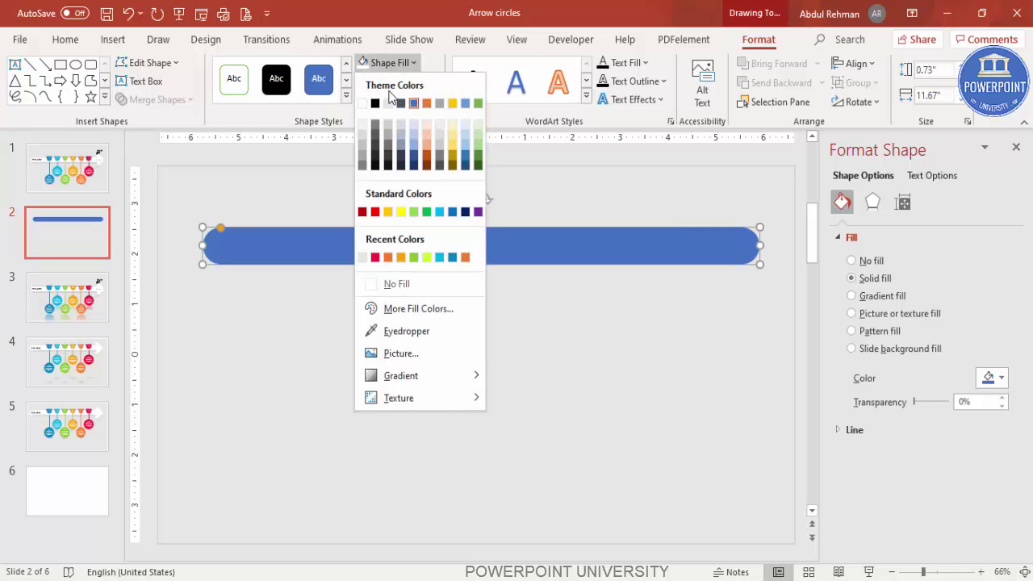
left_click(361, 103)
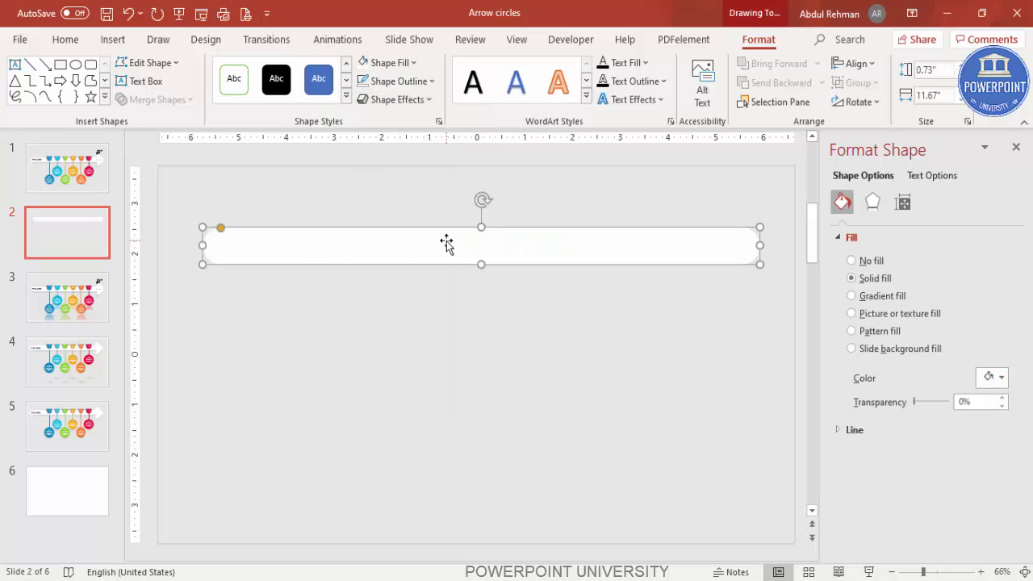
left_click_drag(444, 242, 444, 248)
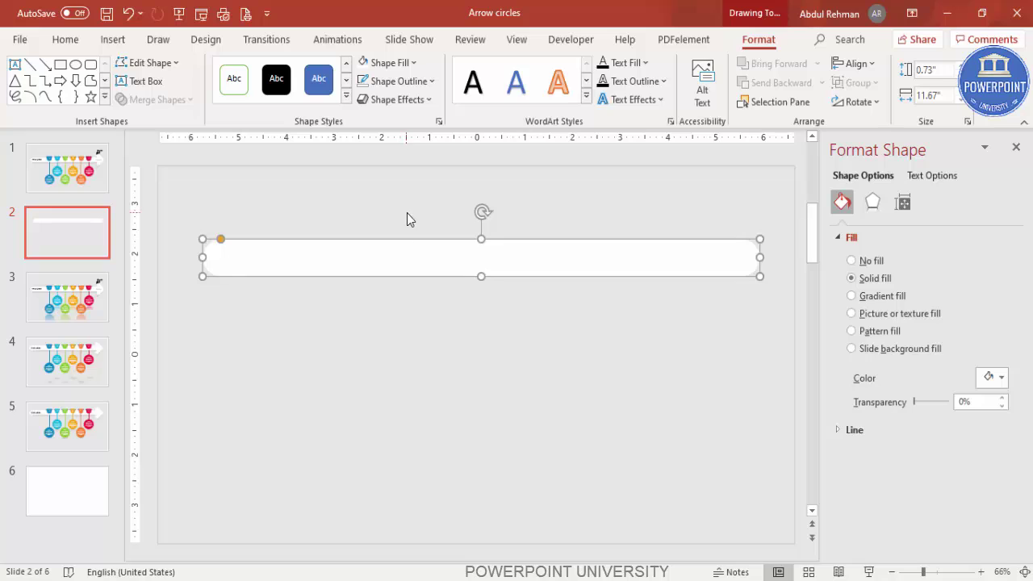
left_click(648, 300)
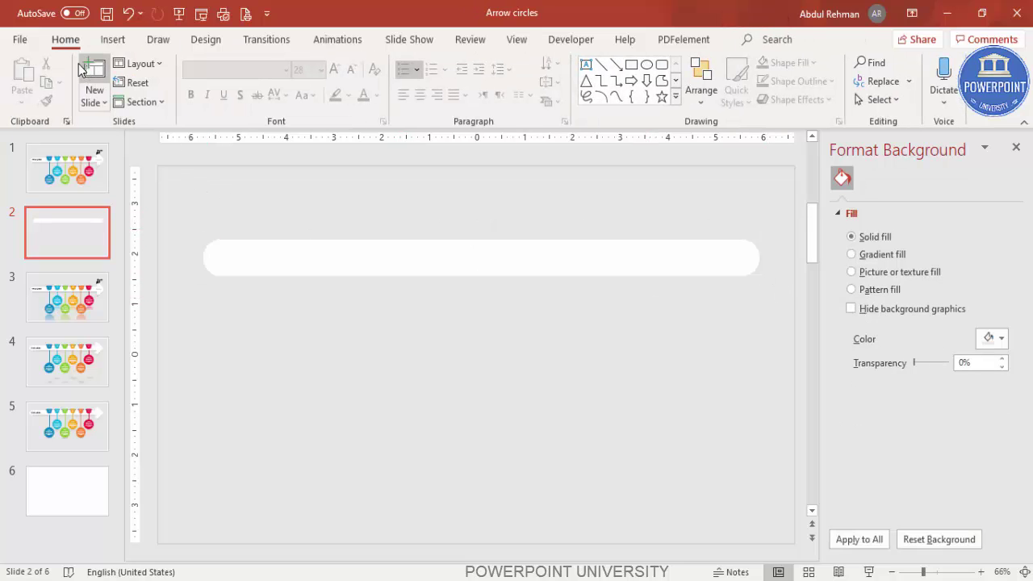
Draw a small top-corners-rounded rectangle on the bar's left, flat on top and rounded below.
left_click(113, 39)
left_click(246, 107)
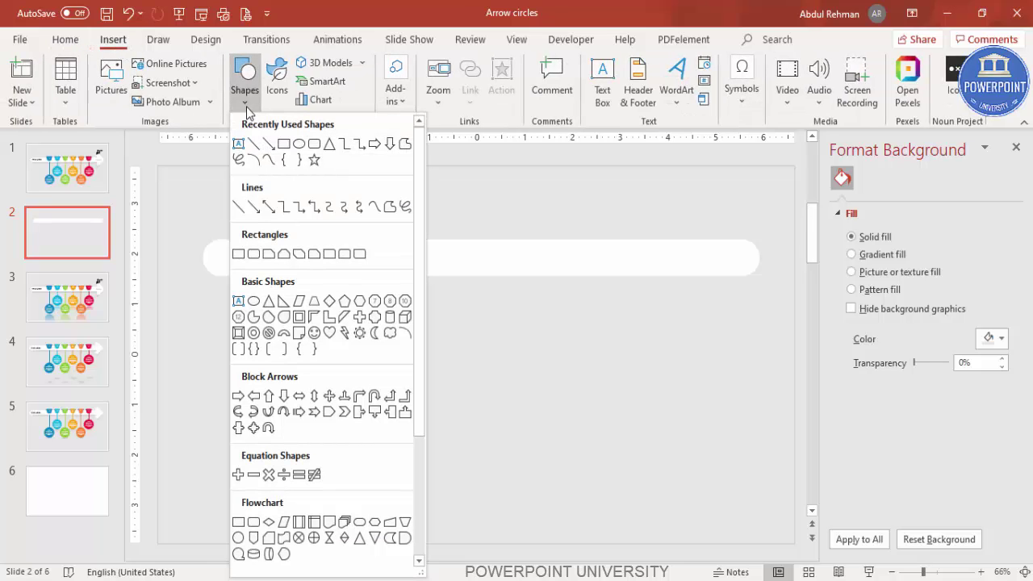
left_click(343, 258)
left_click_drag(331, 228, 374, 259)
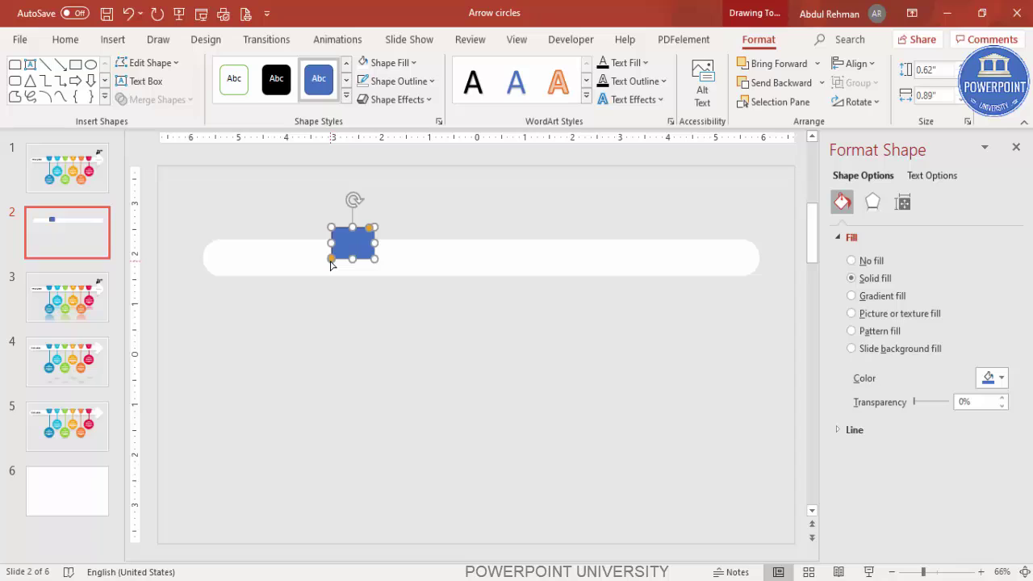
left_click_drag(331, 259, 353, 262)
left_click_drag(370, 232, 386, 231)
left_click(435, 215)
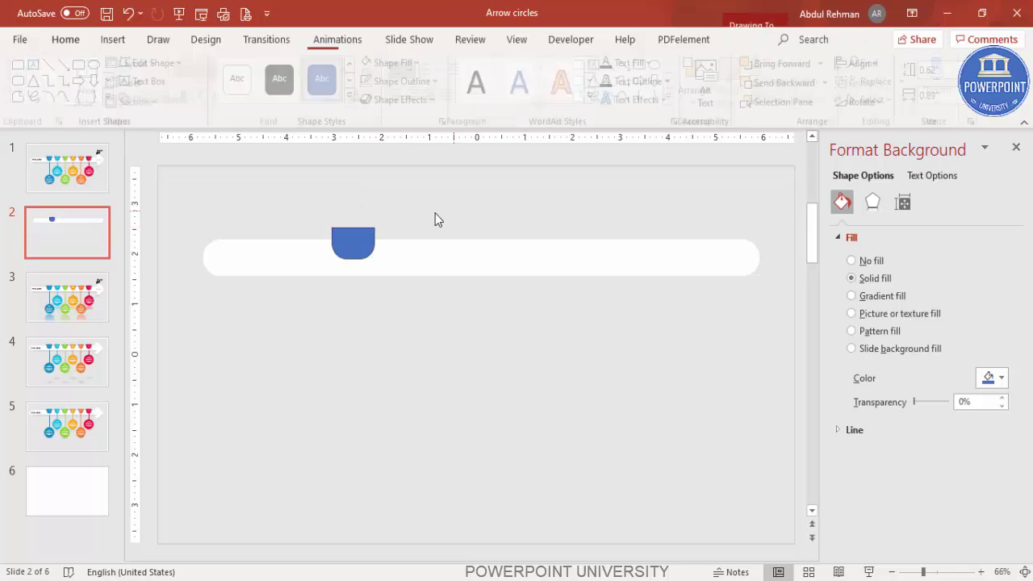
Remove the shape's outline, fill it blue, and position it on the white bar.
left_click(360, 242)
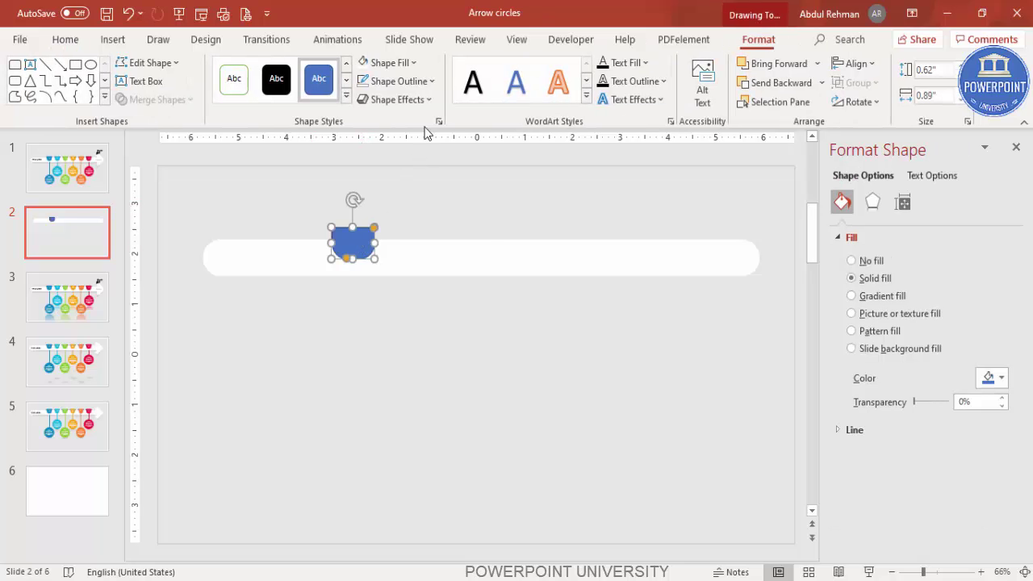
left_click(426, 80)
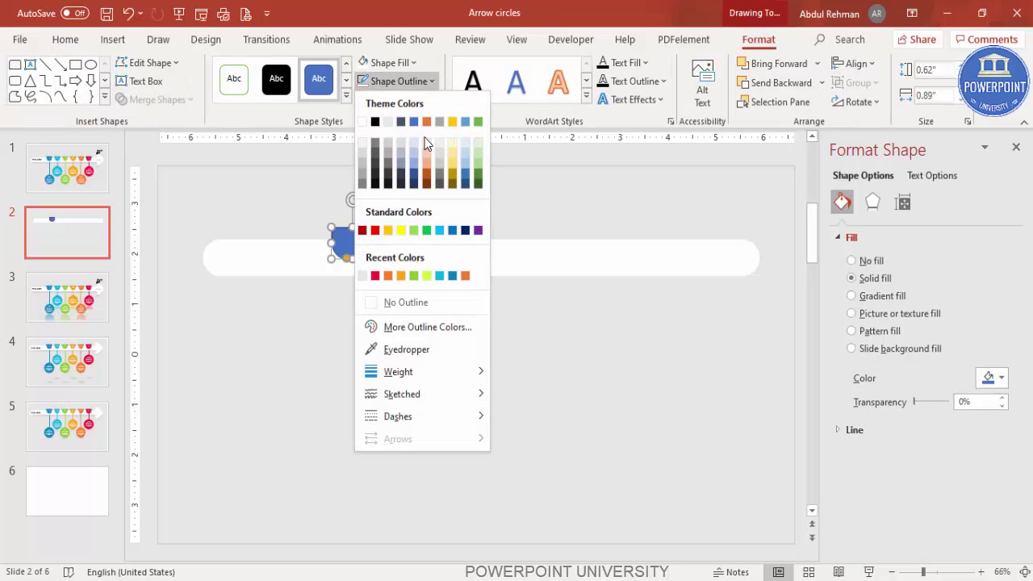
left_click(408, 302)
left_click(386, 65)
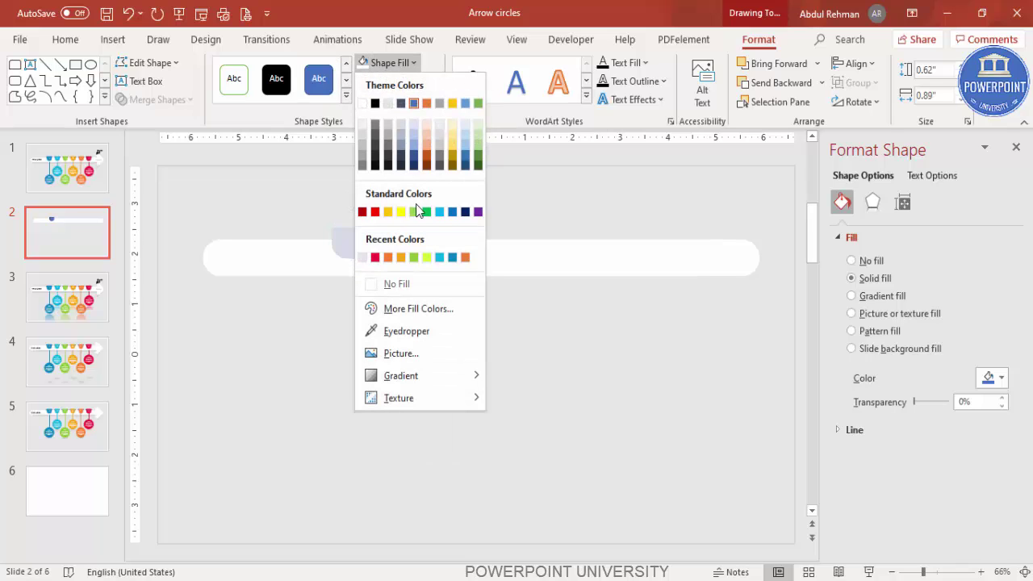
left_click(452, 259)
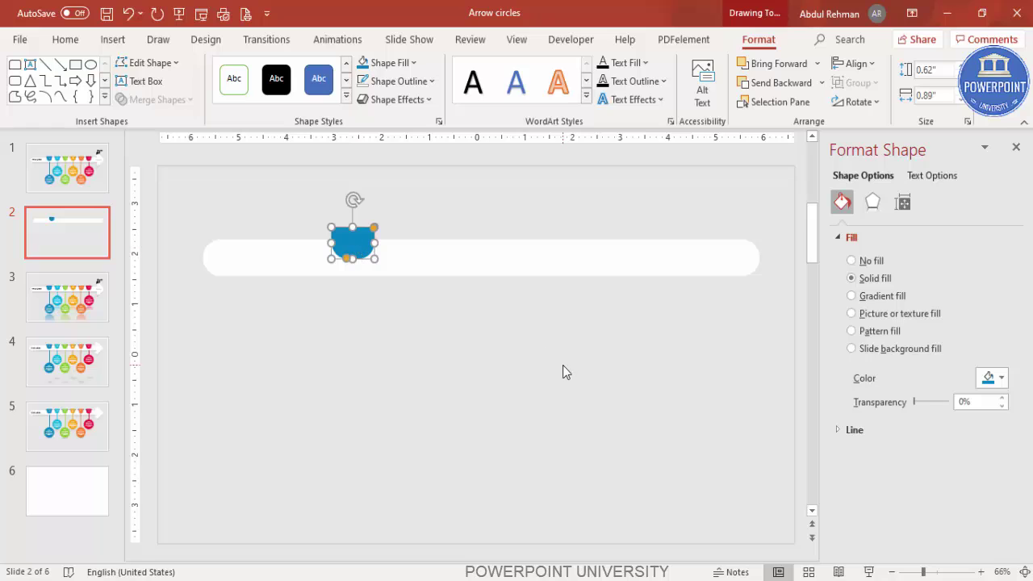
left_click_drag(358, 241, 354, 241)
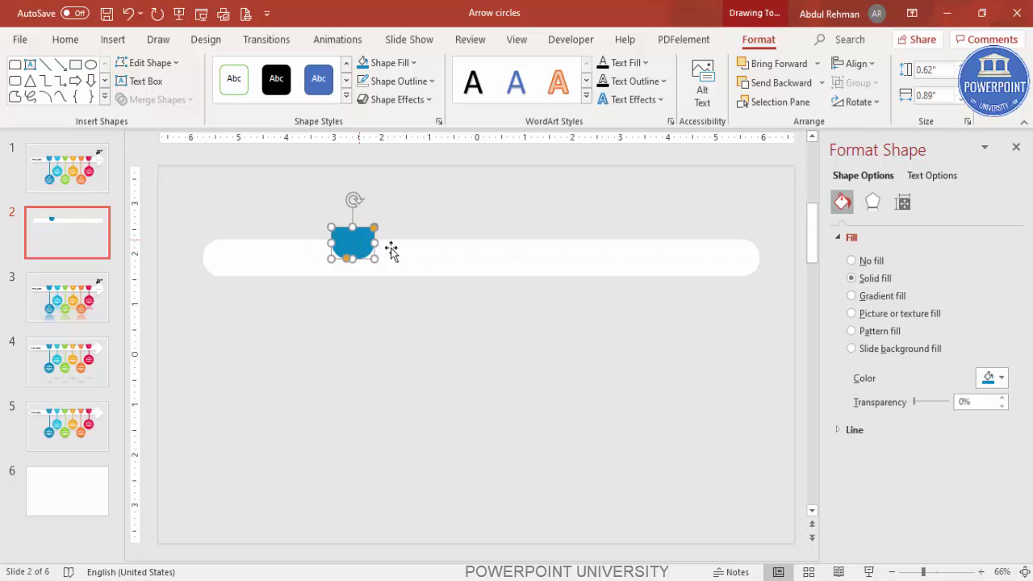
left_click(416, 309)
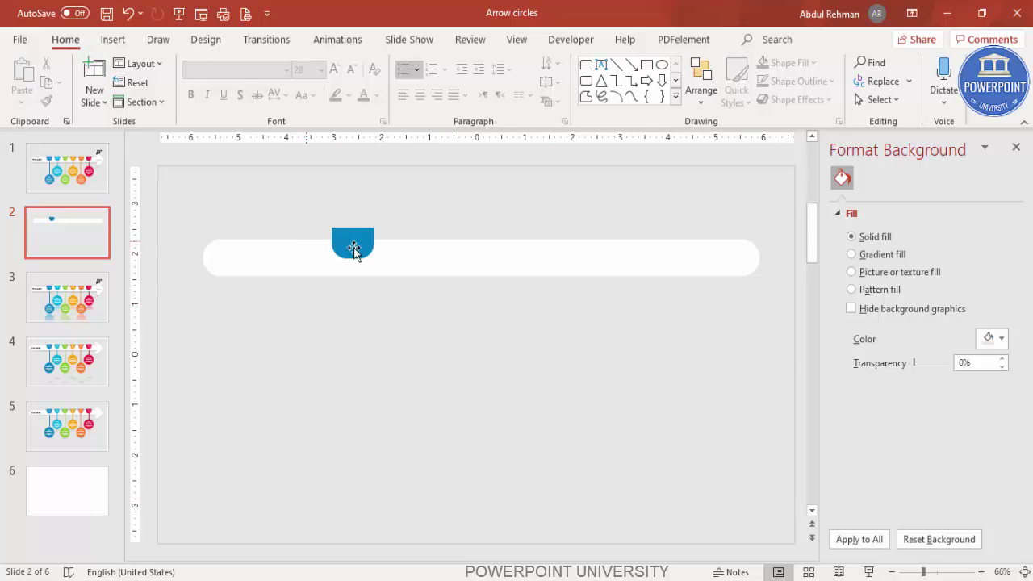
At 142% zoom, draw a small right triangle left of the blue tab, dark navy with no outline.
left_click(950, 572)
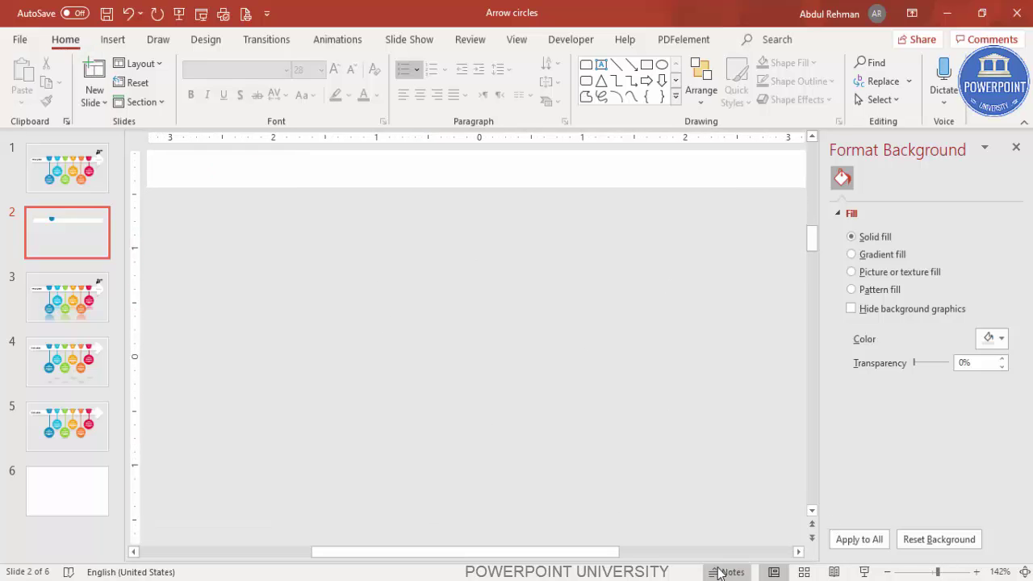
left_click_drag(595, 553, 514, 554)
scroll(461, 457, "up", 3)
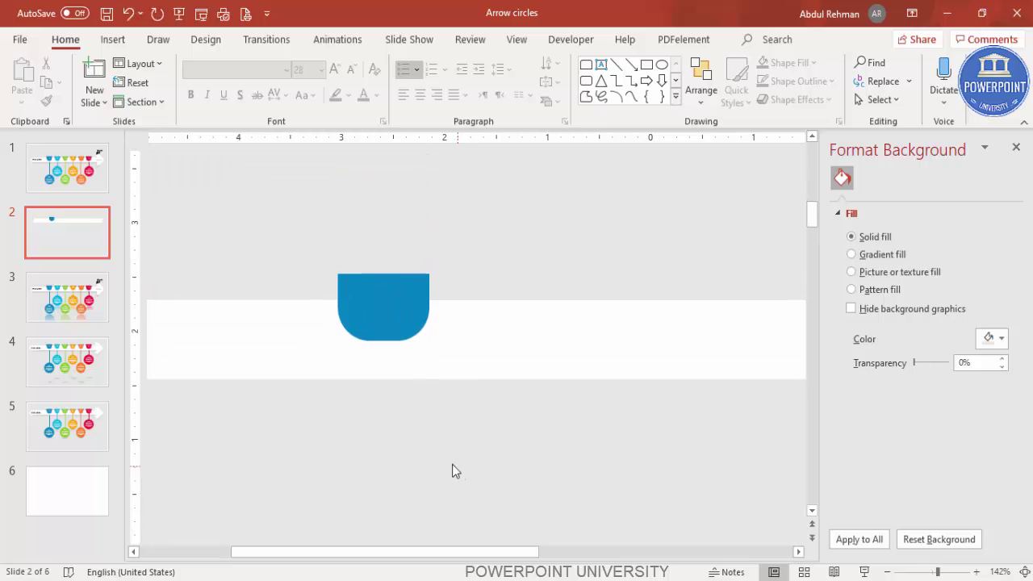
left_click(113, 38)
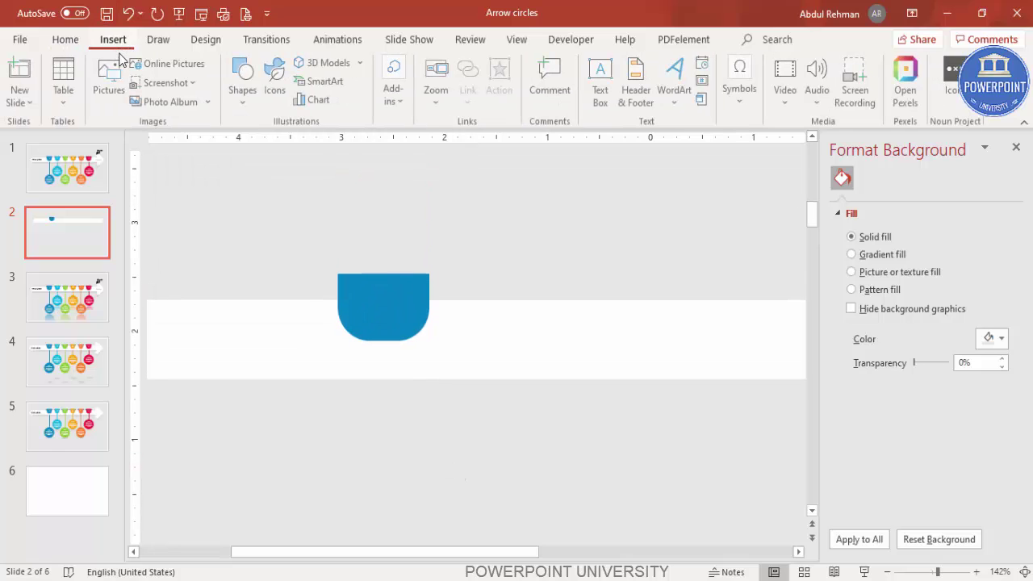
left_click(242, 101)
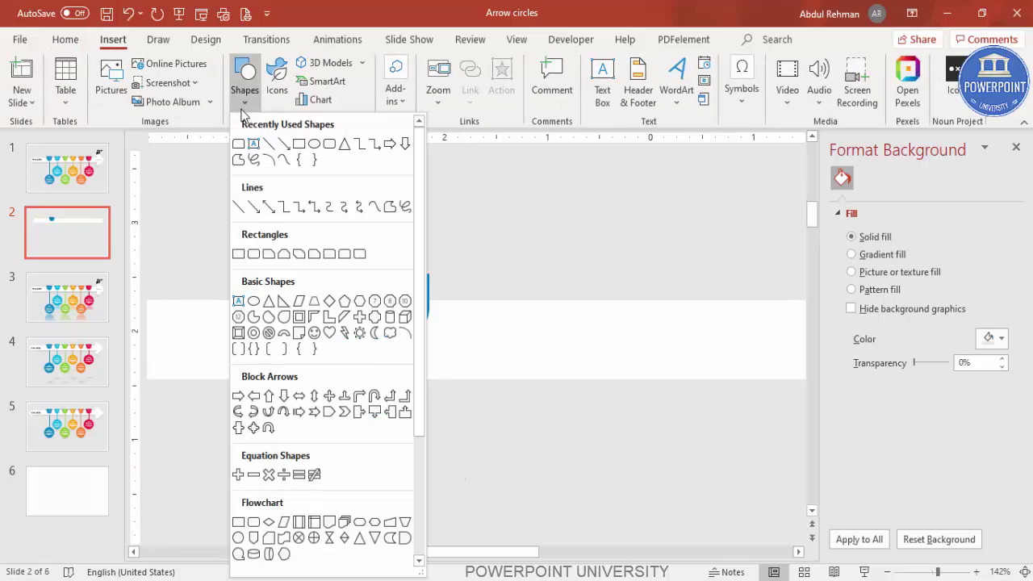
left_click(282, 302)
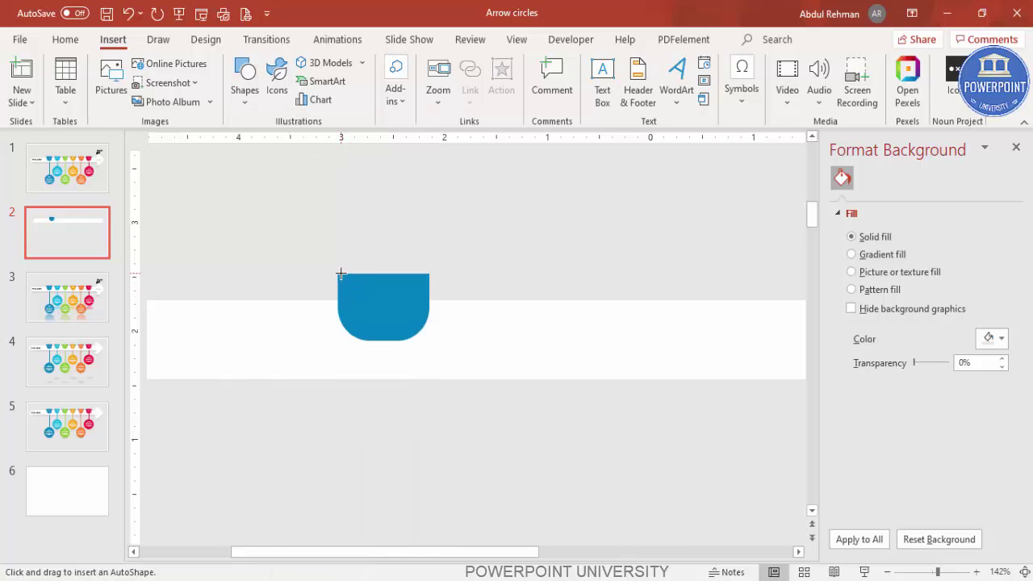
mouse_move(339, 275)
left_mouse_down()
mouse_move(334, 295)
mouse_move(311, 300)
left_mouse_up()
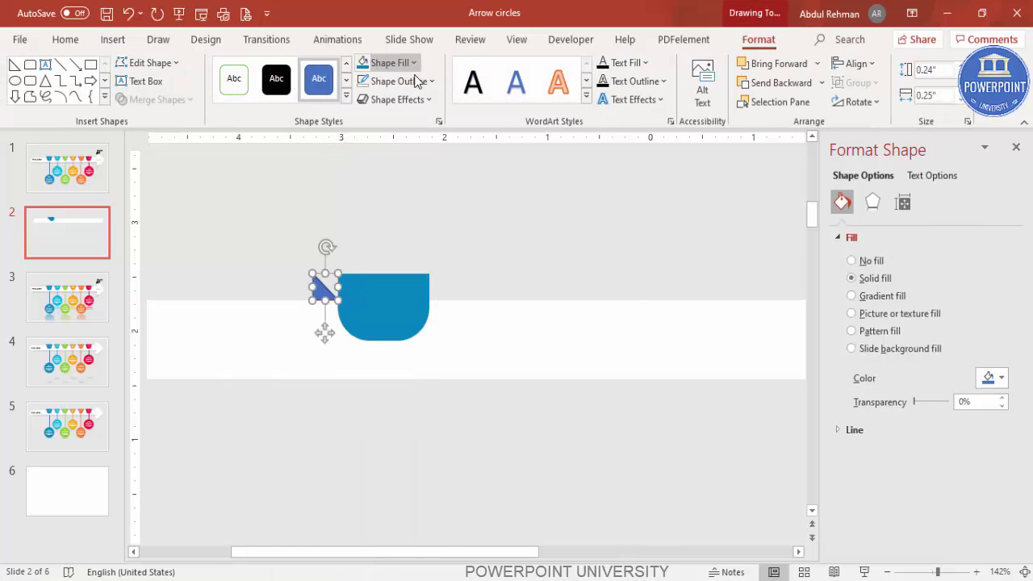
left_click(416, 81)
left_click(411, 299)
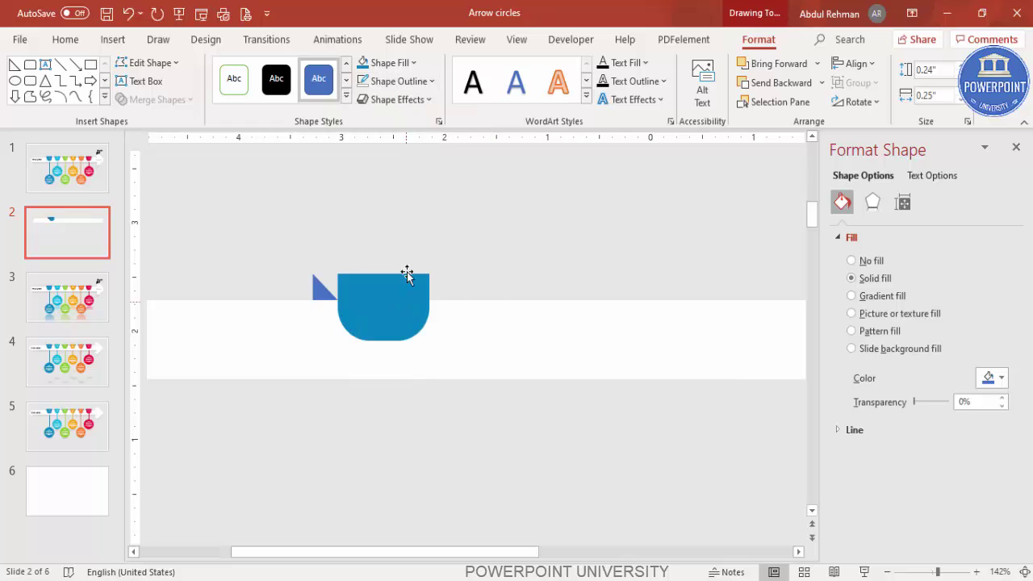
left_click(405, 65)
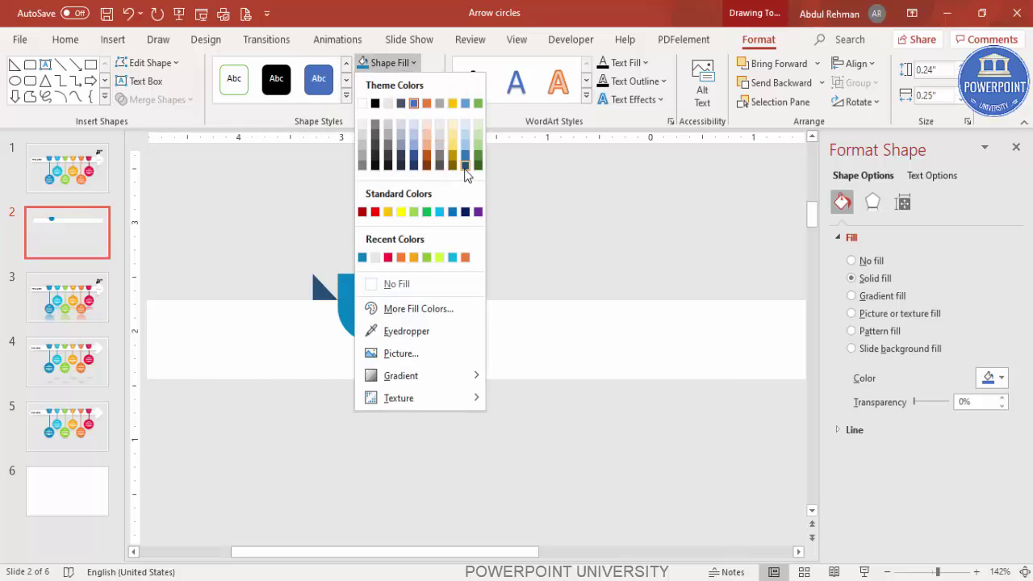
left_click(465, 212)
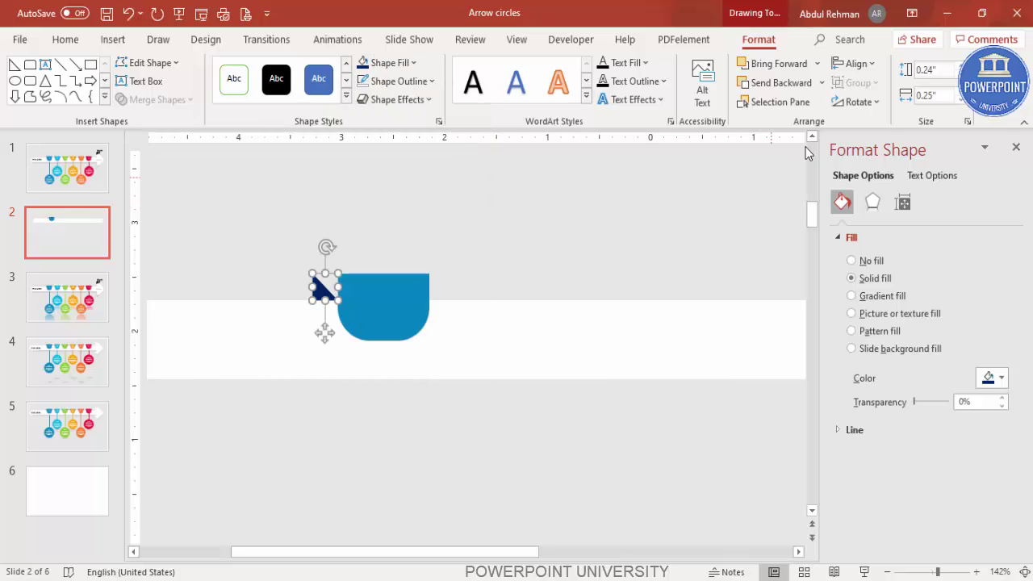
Rotate the triangle 90° left, copy it to the tab's right corner, and flip the copy horizontally.
left_click(860, 103)
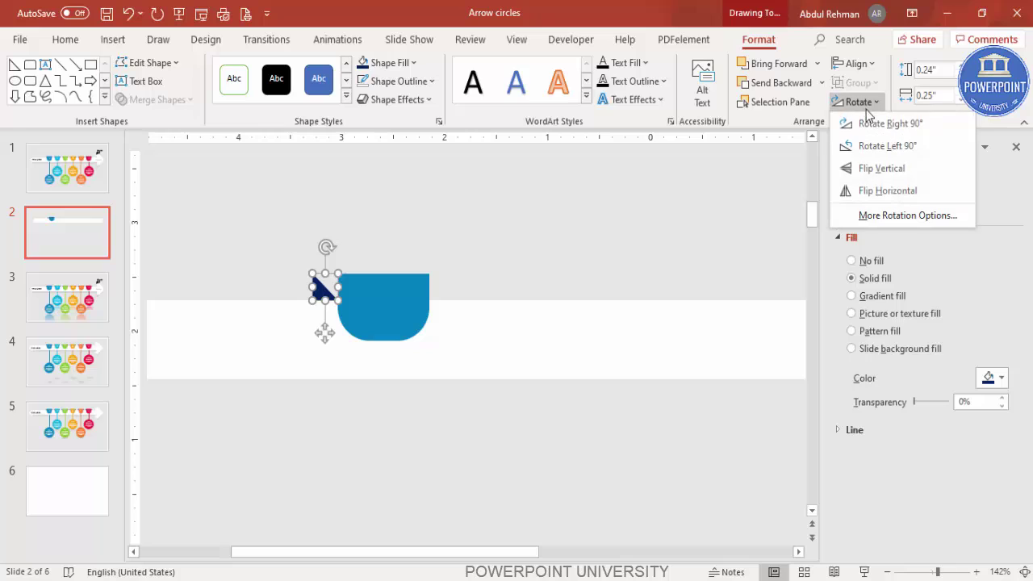
left_click(887, 155)
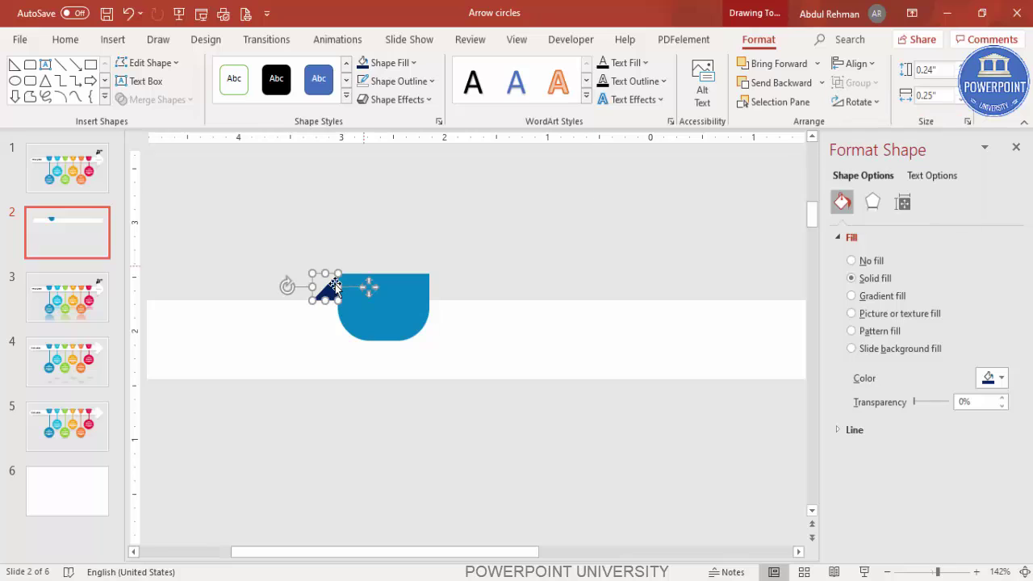
left_click_drag(319, 290, 437, 289)
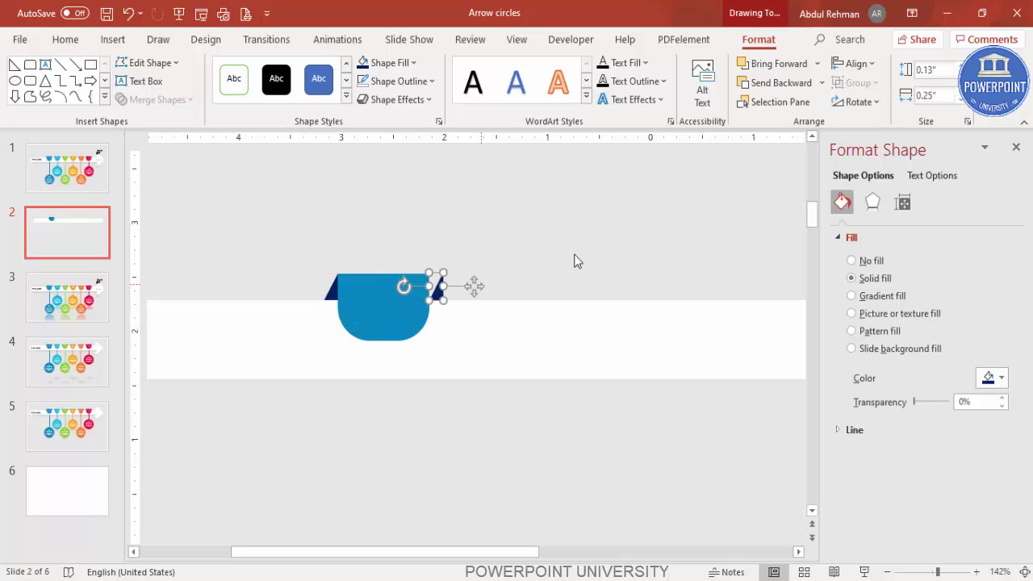
left_click(859, 103)
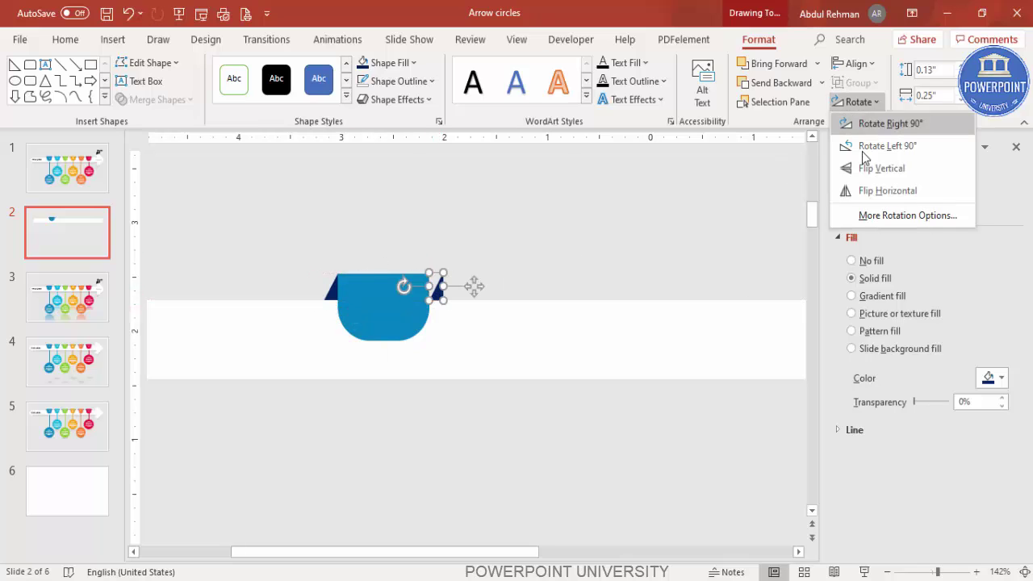
left_click(878, 192)
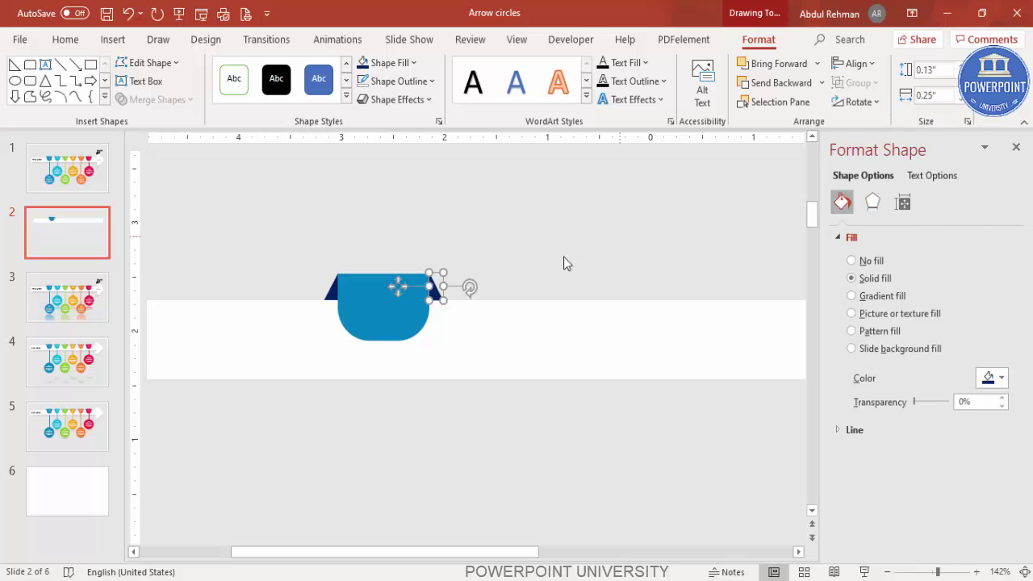
left_click(368, 433)
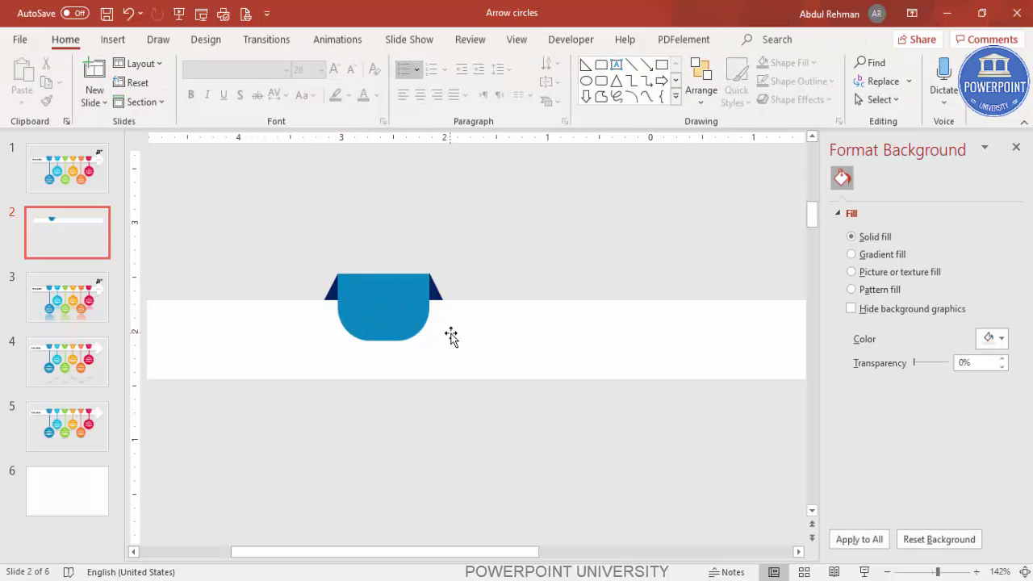
left_click(1024, 571)
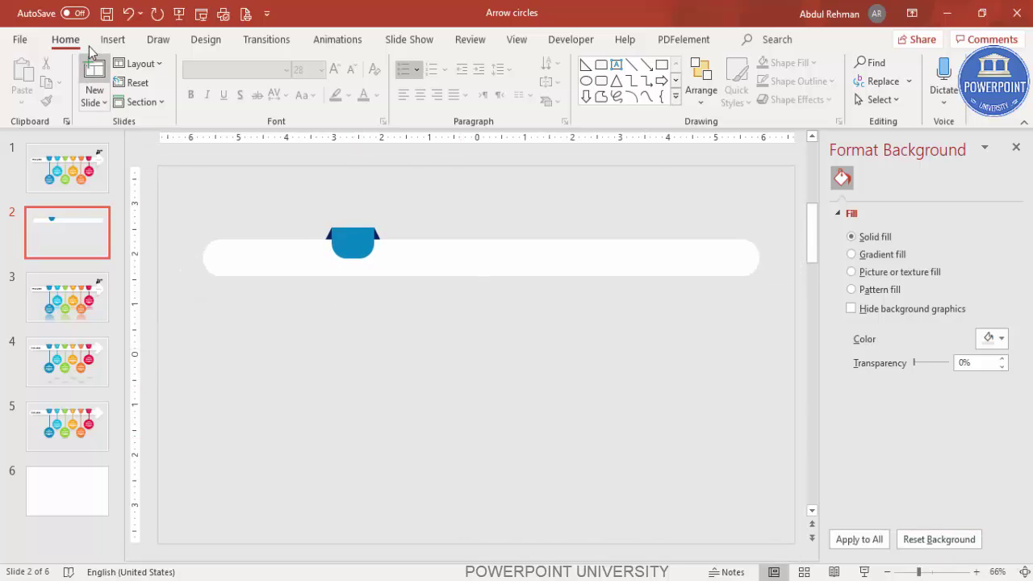
Draw an oval circle under the blue tab with no outline and the recent blue fill.
left_click(113, 41)
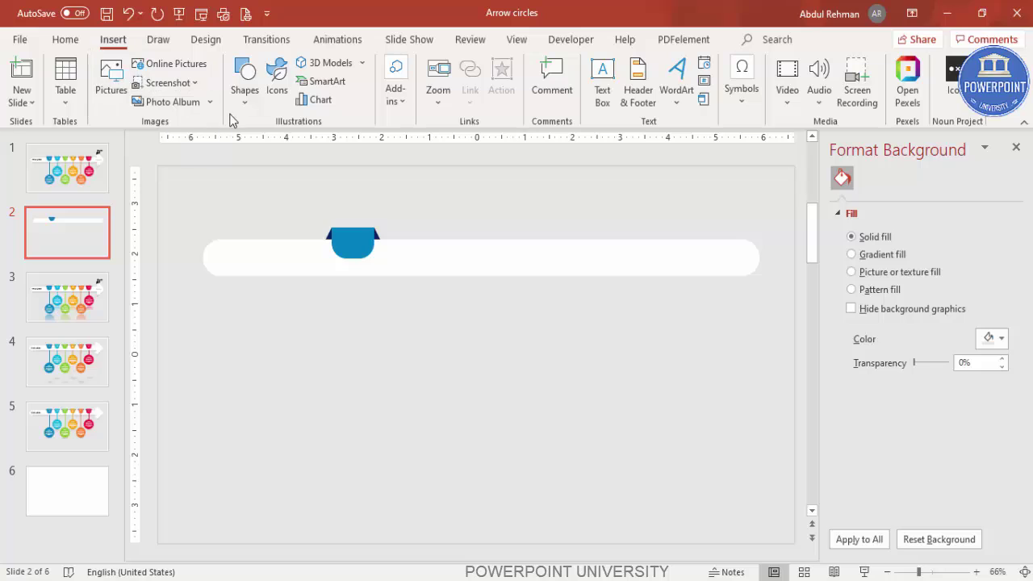
left_click(243, 88)
left_click(253, 316)
left_click_drag(358, 383, 406, 433)
left_click_drag(377, 387, 358, 386)
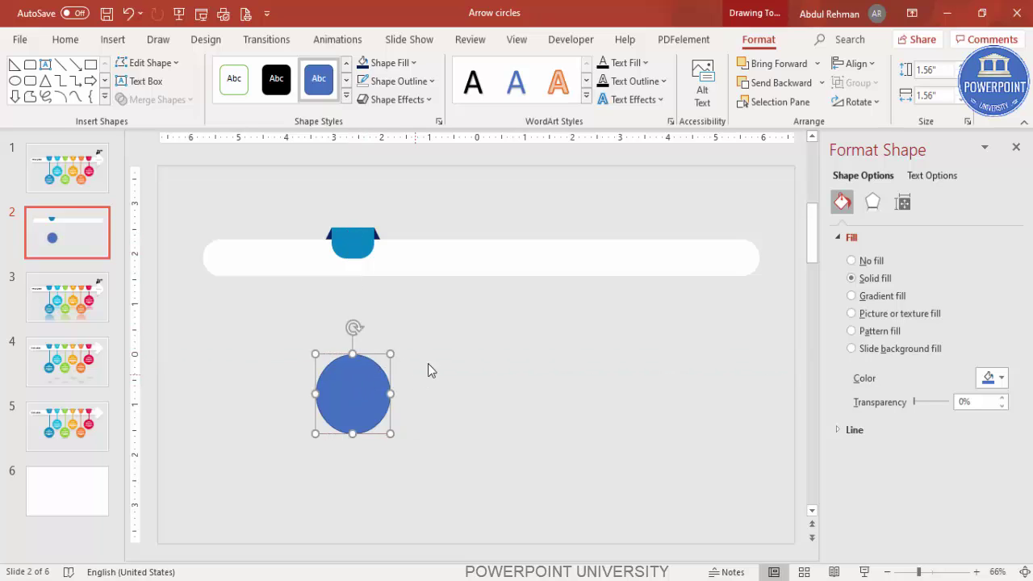
left_click(419, 83)
left_click(424, 299)
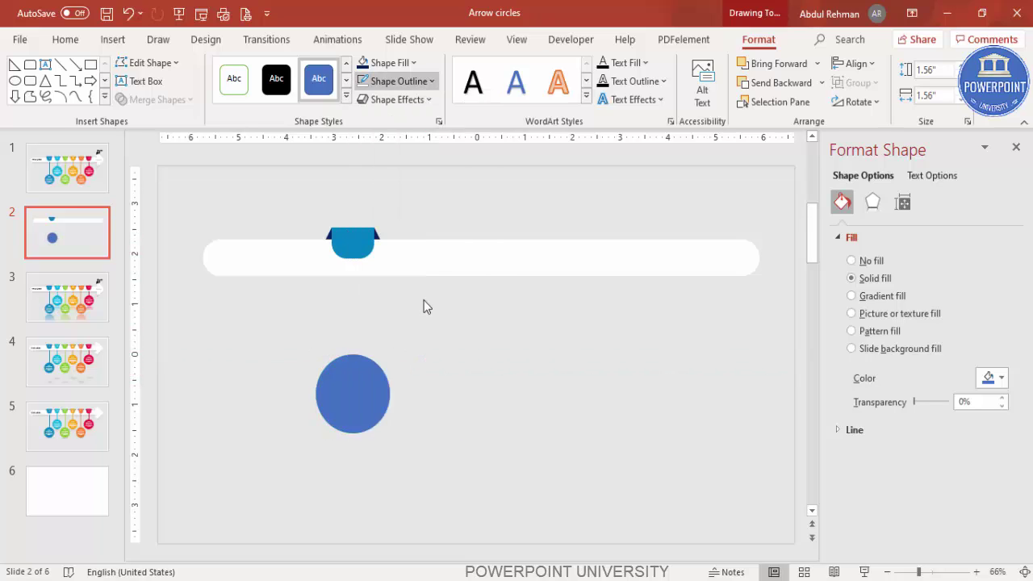
left_click(391, 63)
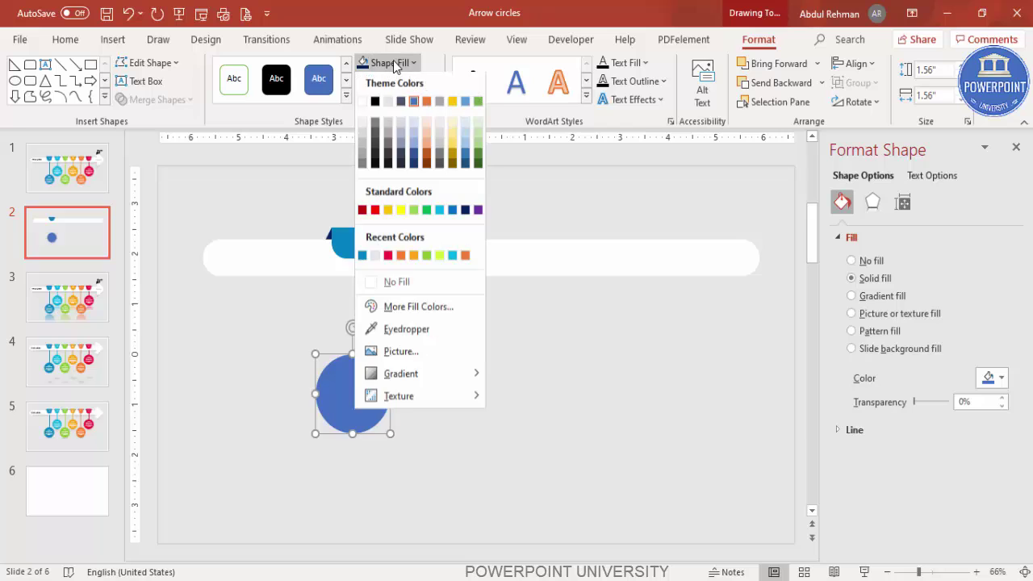
left_click(362, 258)
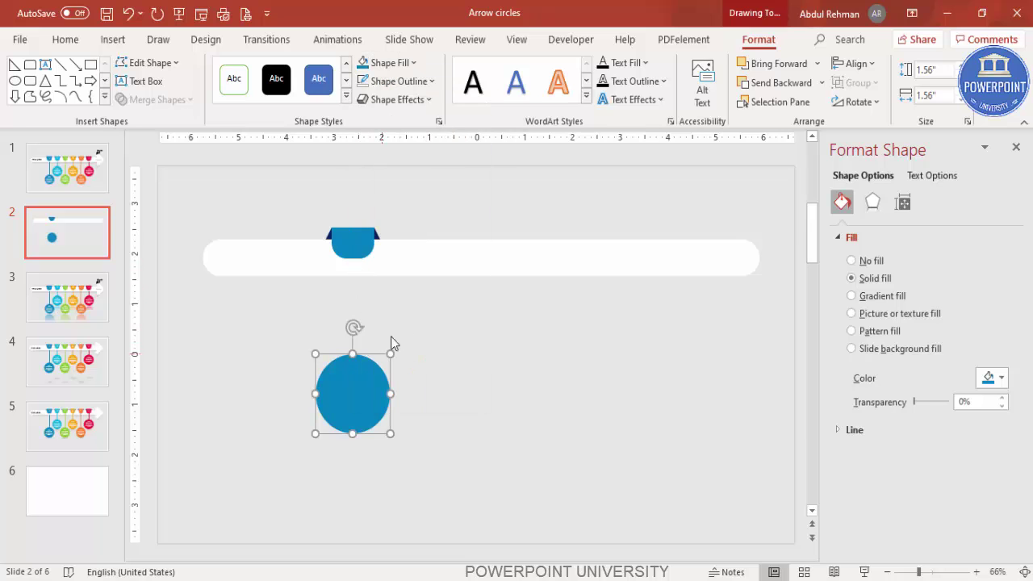
Draw a small isosceles triangle with no outline and recent blue fill, placed on the circle's top.
left_click(452, 326)
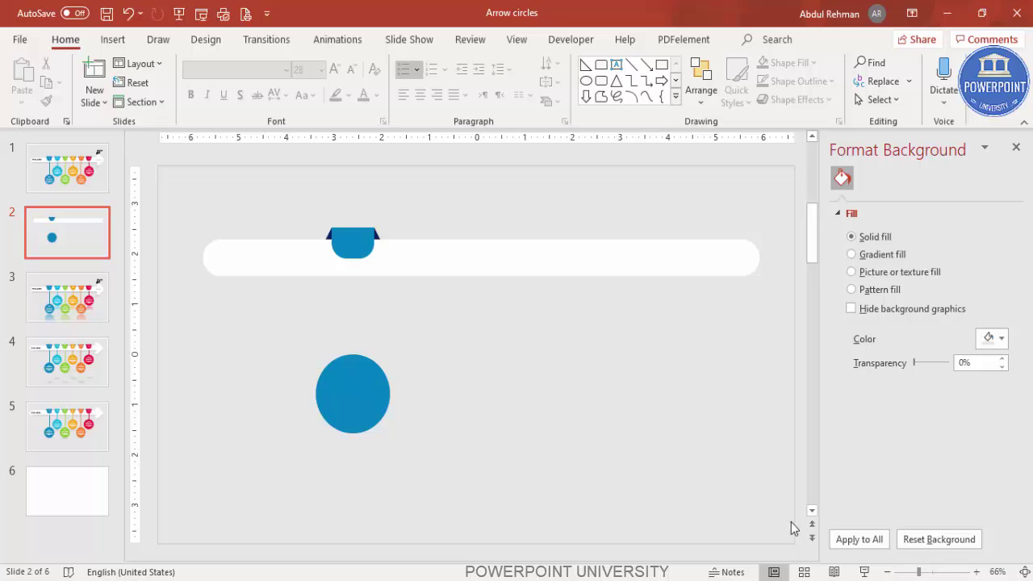
left_click(113, 38)
left_click(246, 90)
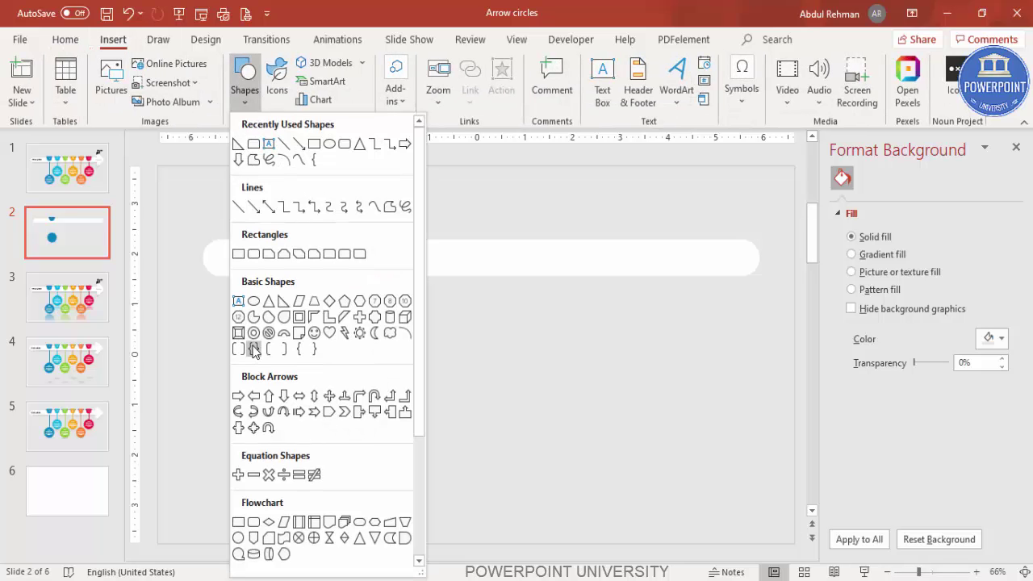
left_click(269, 301)
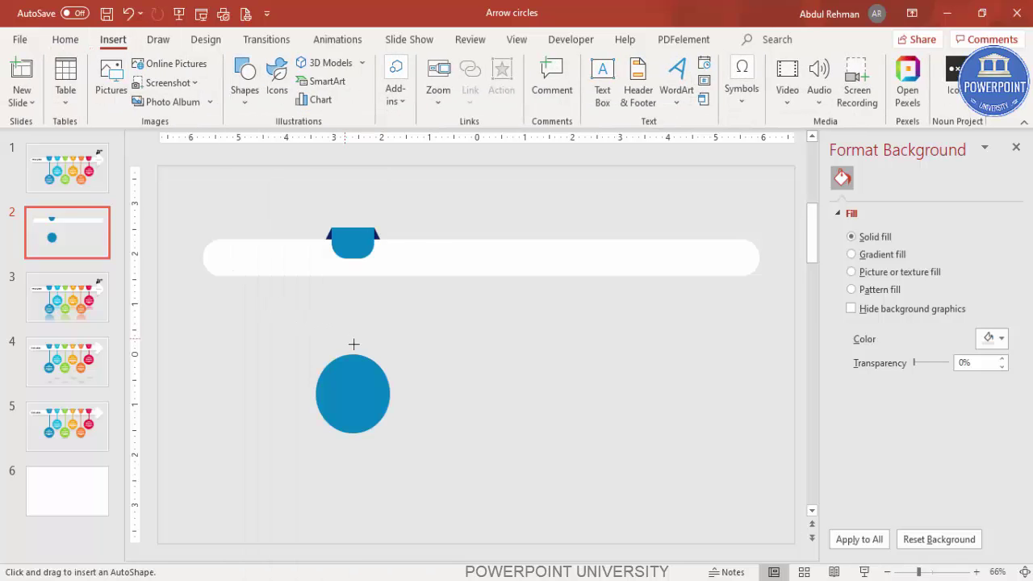
left_click_drag(340, 341, 366, 361)
left_click(395, 81)
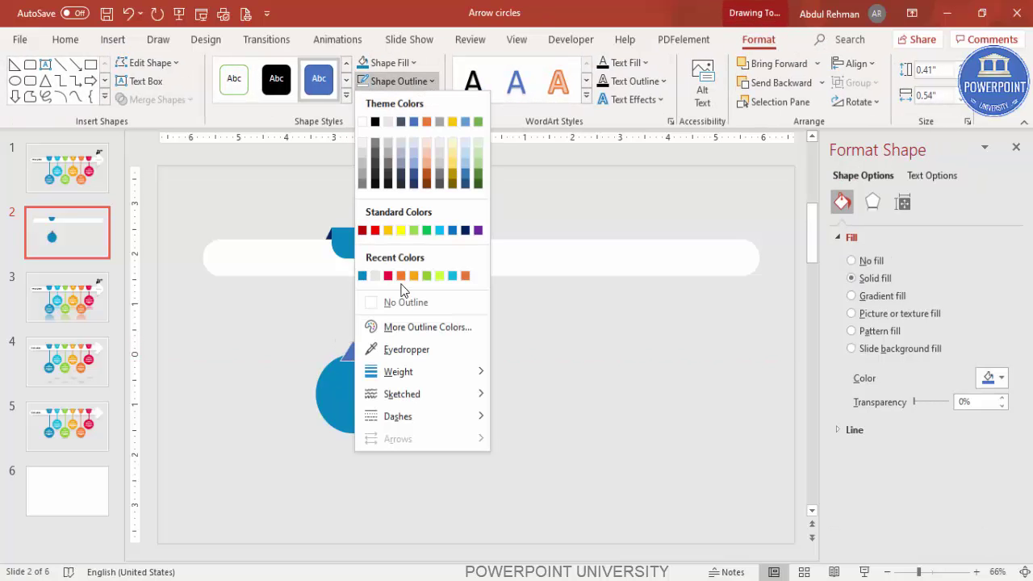
left_click(400, 302)
left_click(381, 63)
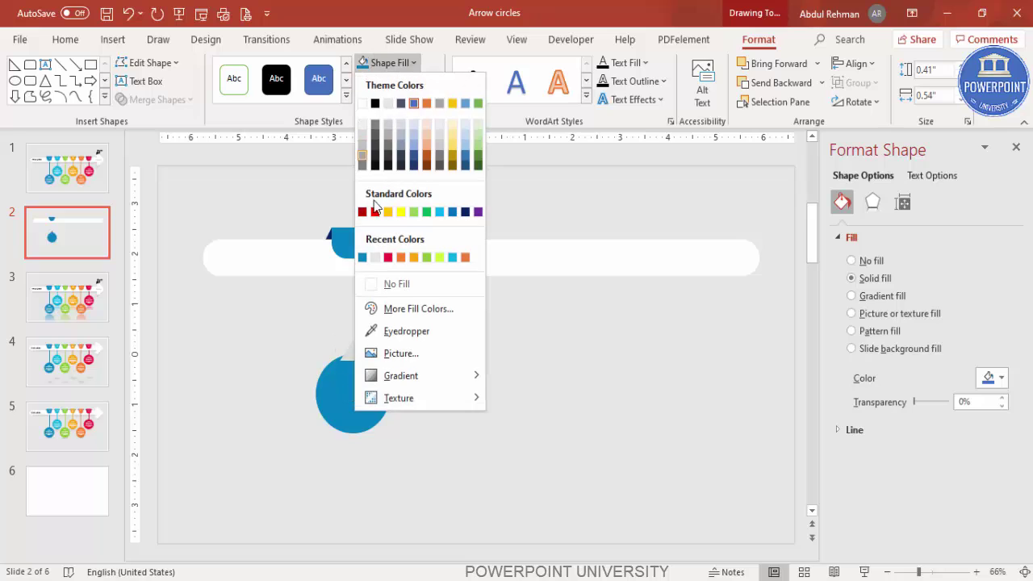
left_click(362, 257)
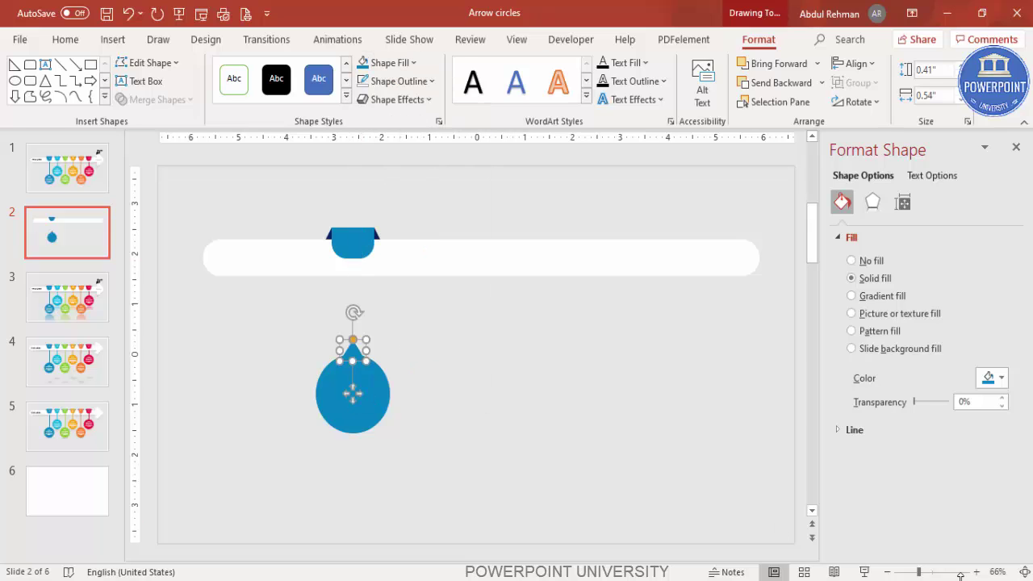
left_click(936, 572)
left_click_drag(481, 362, 481, 363)
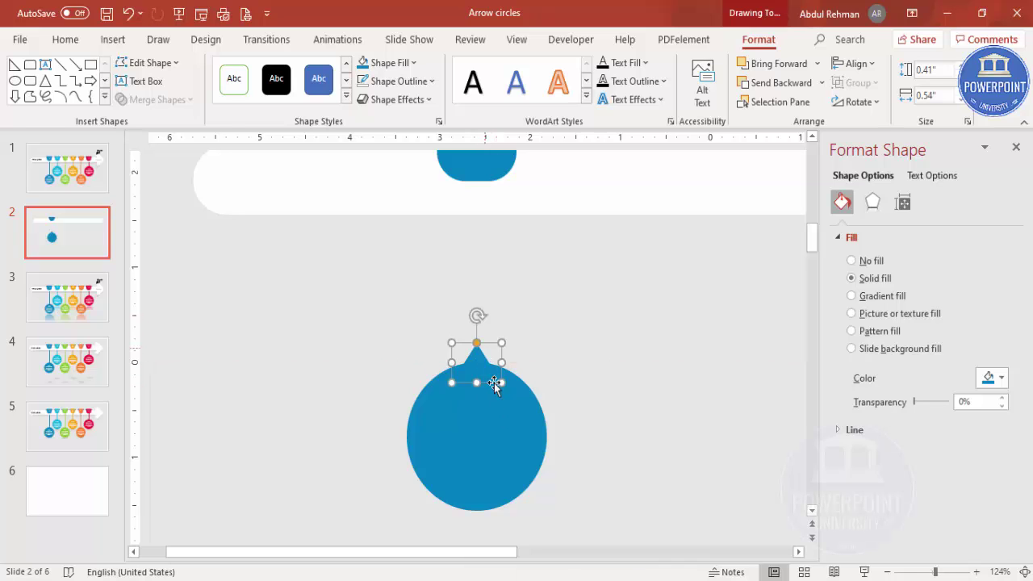
left_click(504, 353)
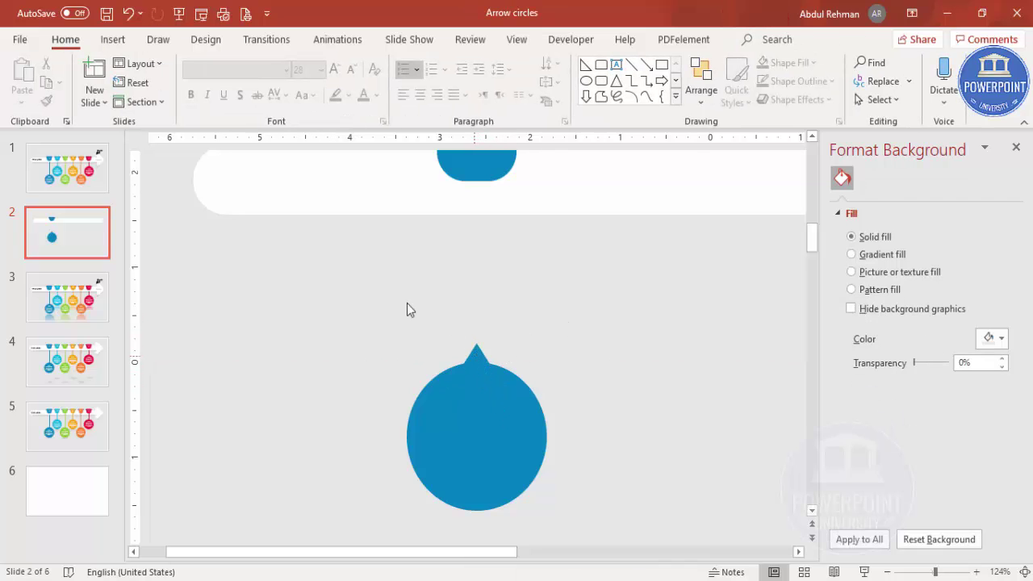
Draw a thin outline-free rectangle from the white bar down to the circle's tip, centred on it.
left_click(112, 39)
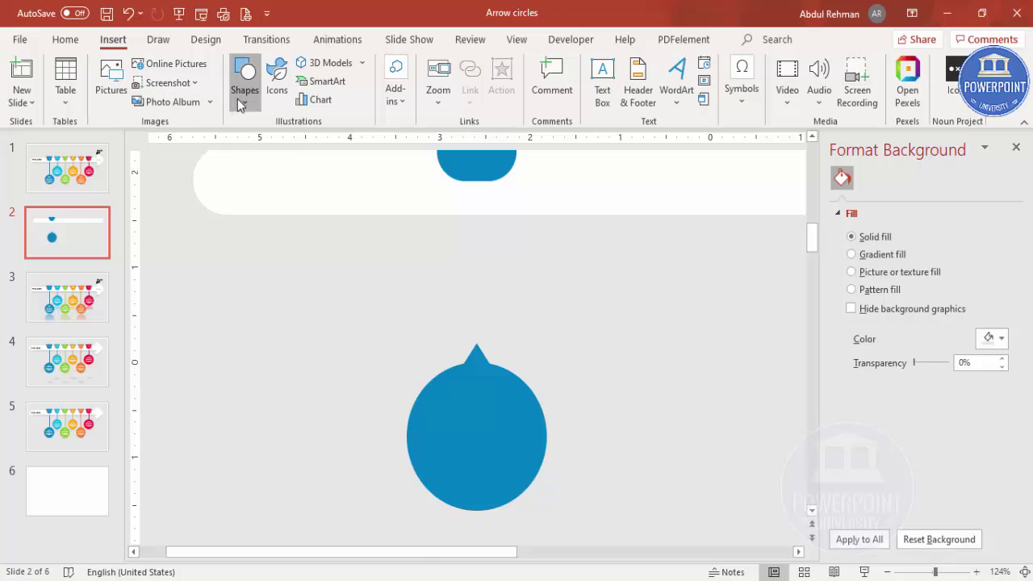
left_click(242, 89)
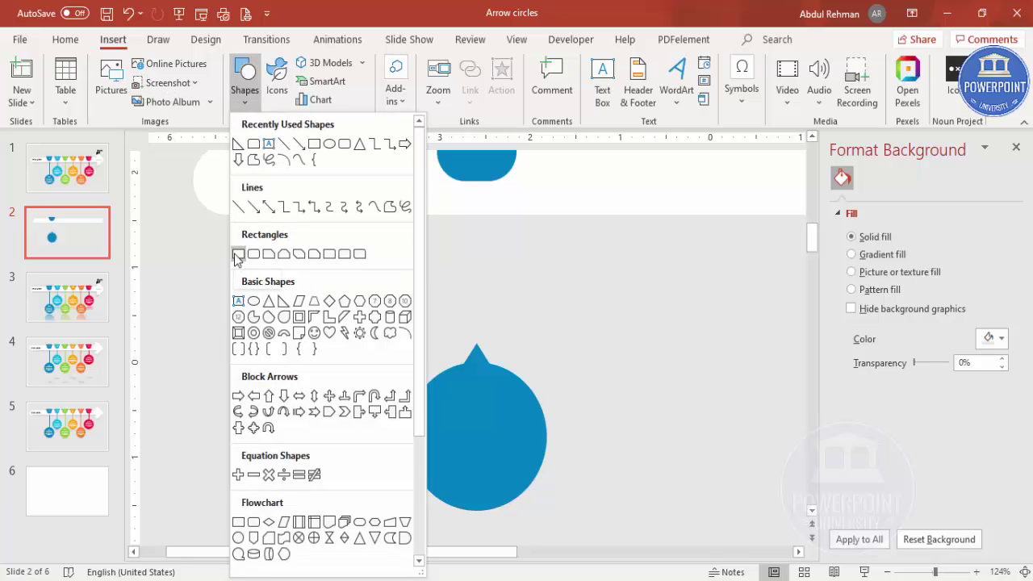
left_click(238, 255)
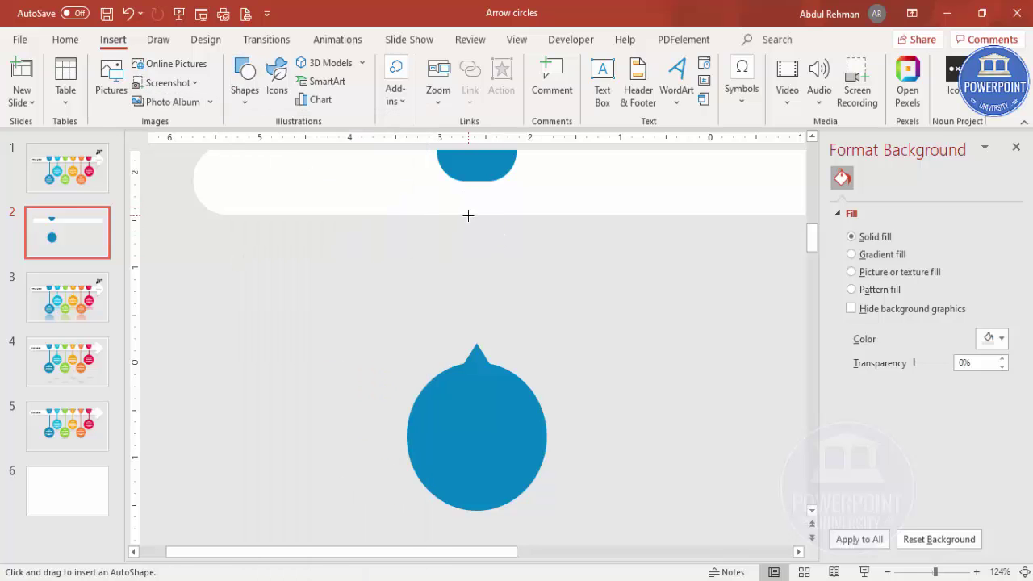
left_click_drag(467, 215, 473, 363)
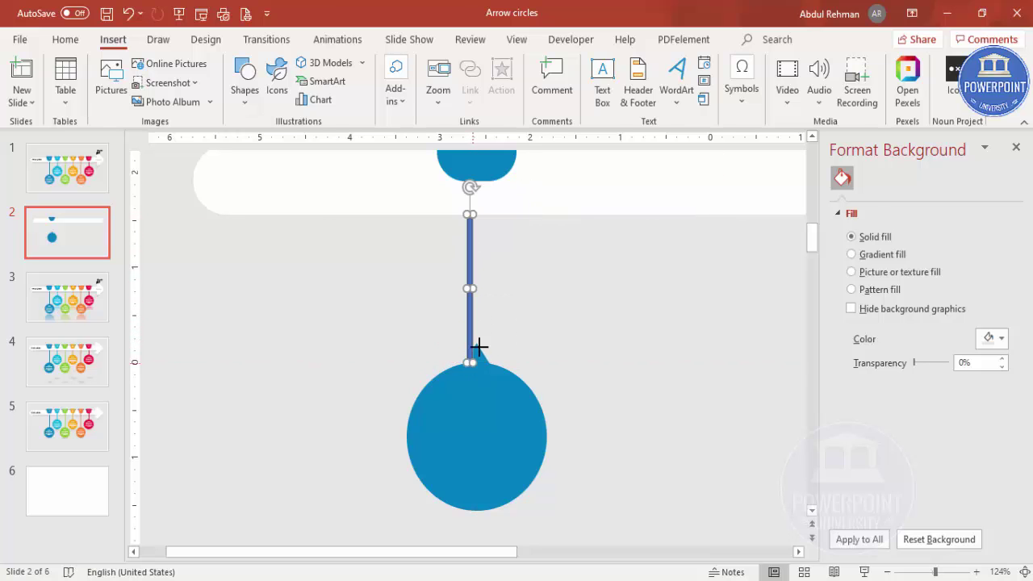
left_click(431, 81)
left_click(395, 298)
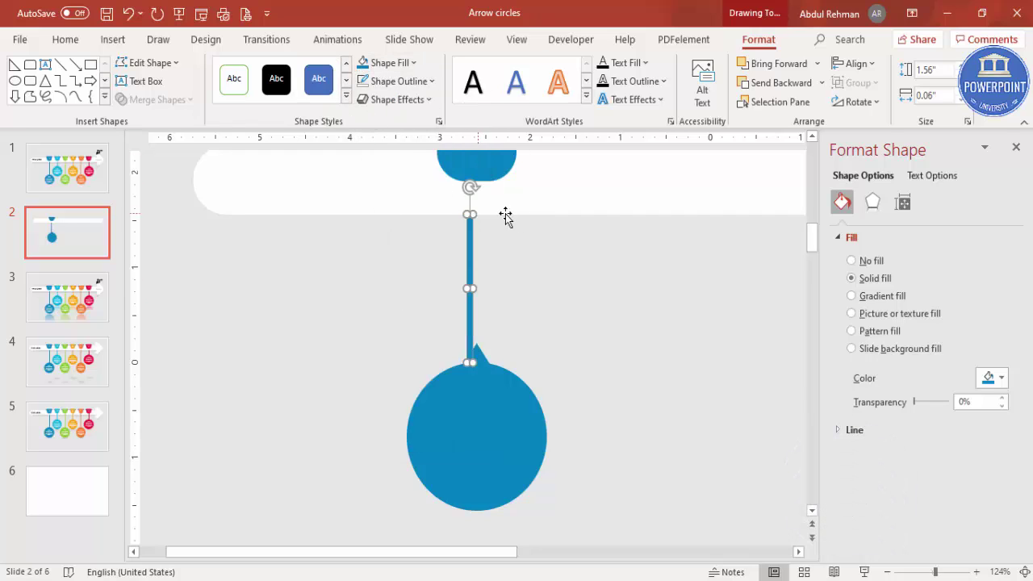
left_click_drag(470, 260, 476, 257)
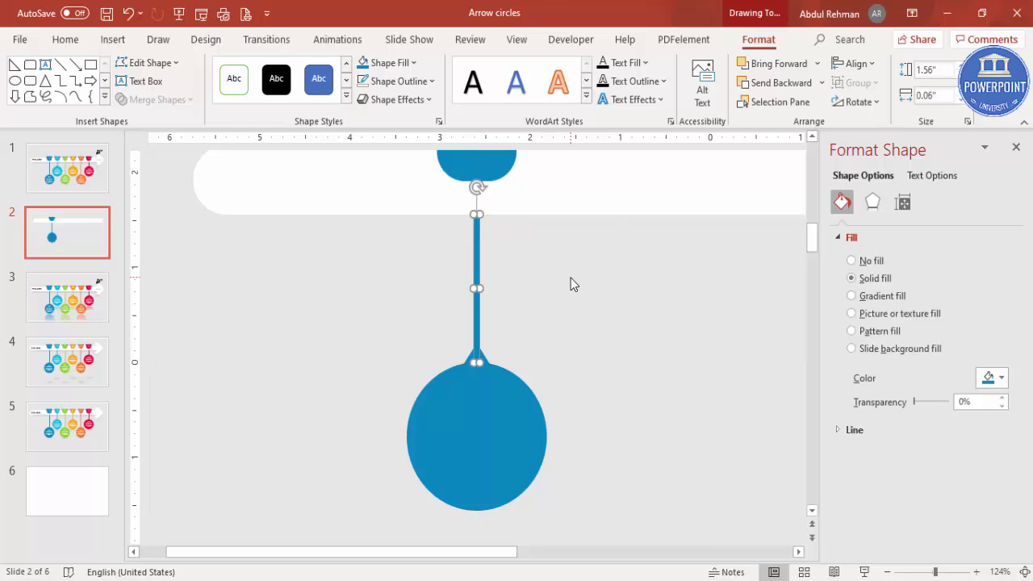
left_click(572, 283)
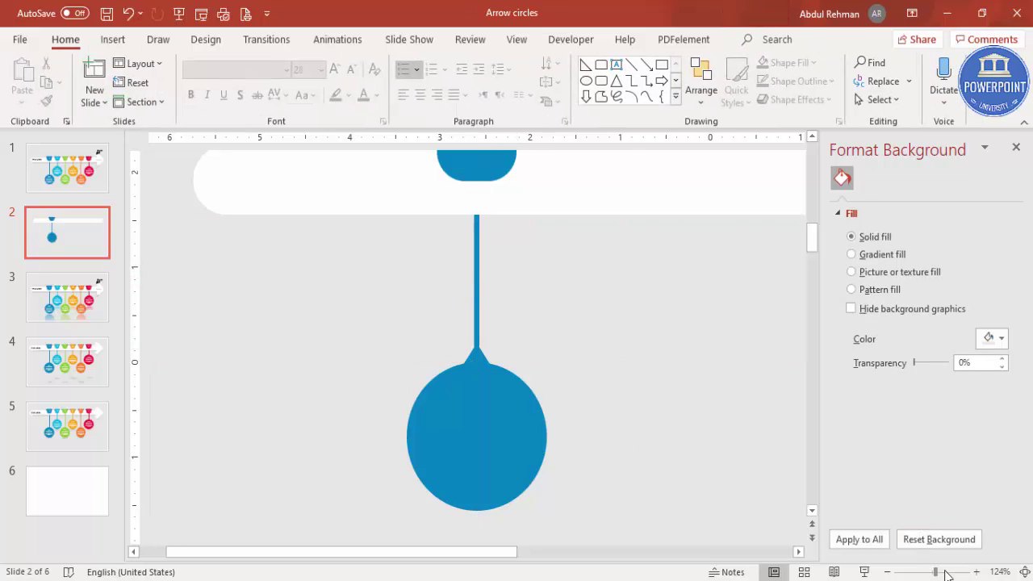
left_click(887, 573)
Select the first circle with its cap and string and duplicate it to the right.
left_click(887, 573)
left_click(887, 572)
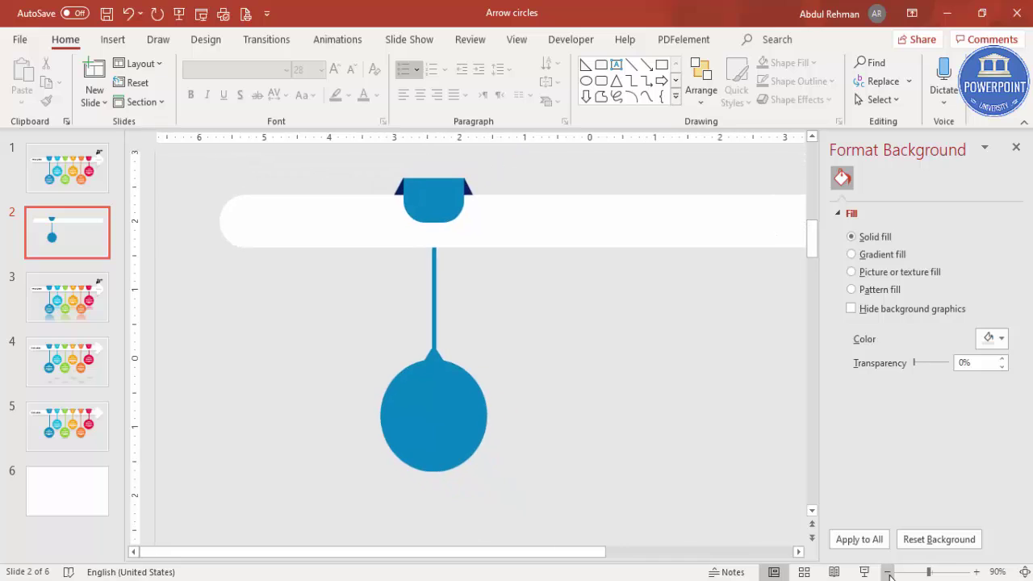
left_click(887, 572)
left_click(887, 572)
left_click(887, 572)
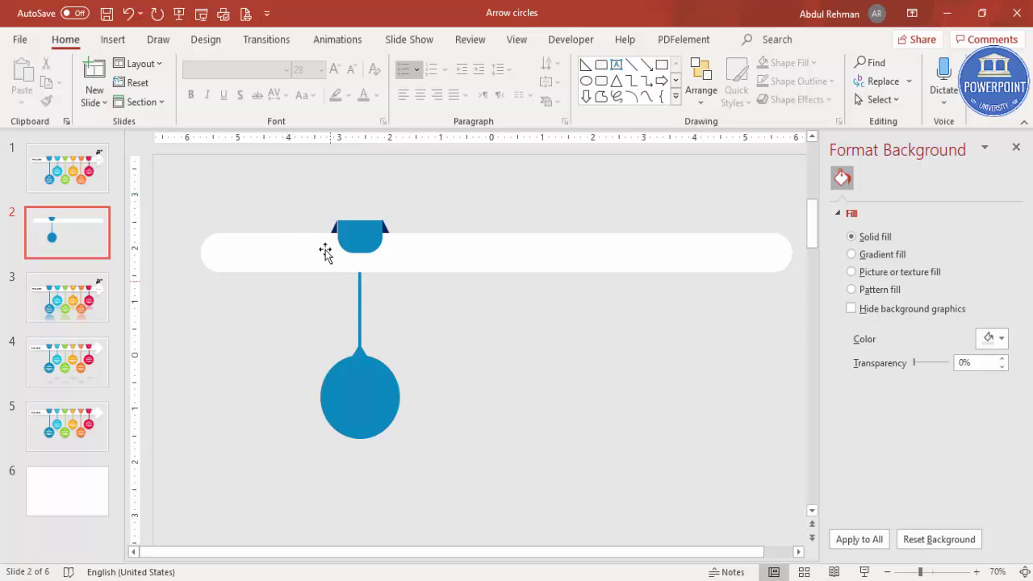
left_click_drag(305, 223, 436, 483)
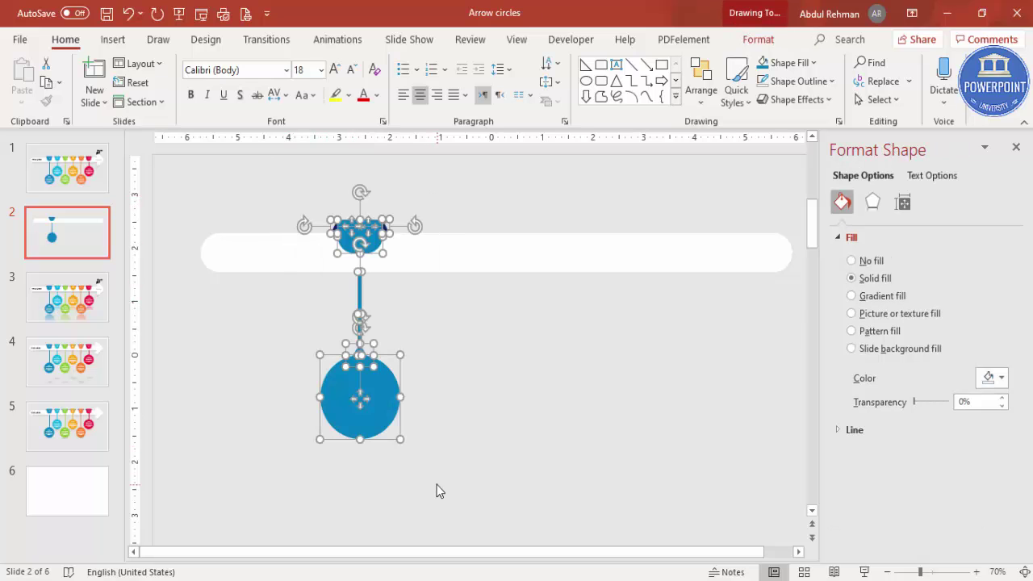
left_click_drag(395, 413, 460, 393, "ctrl")
left_click(538, 370)
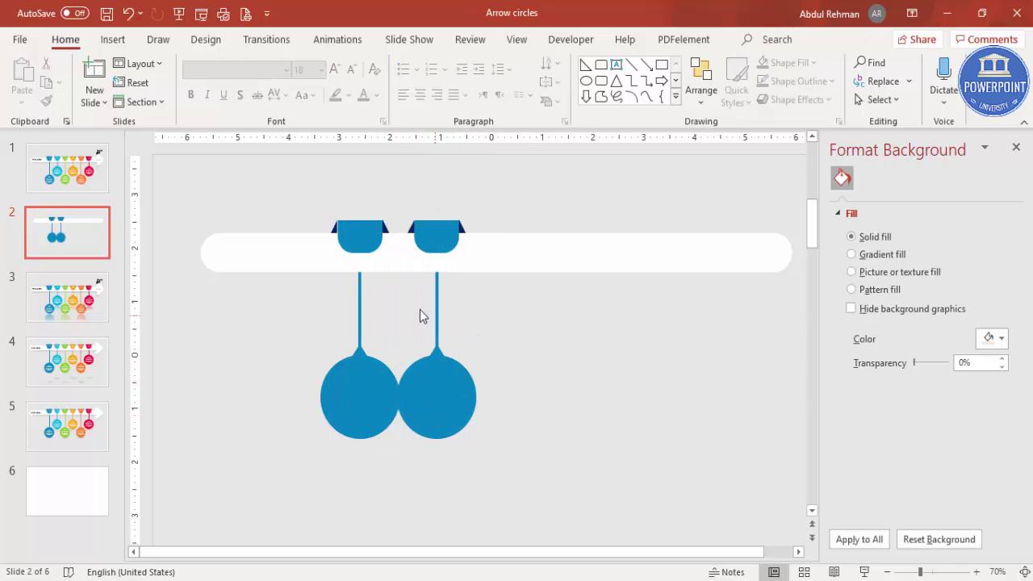
Set the copied string's height to 0.9" and raise its circle and tip to meet it.
left_click(436, 297)
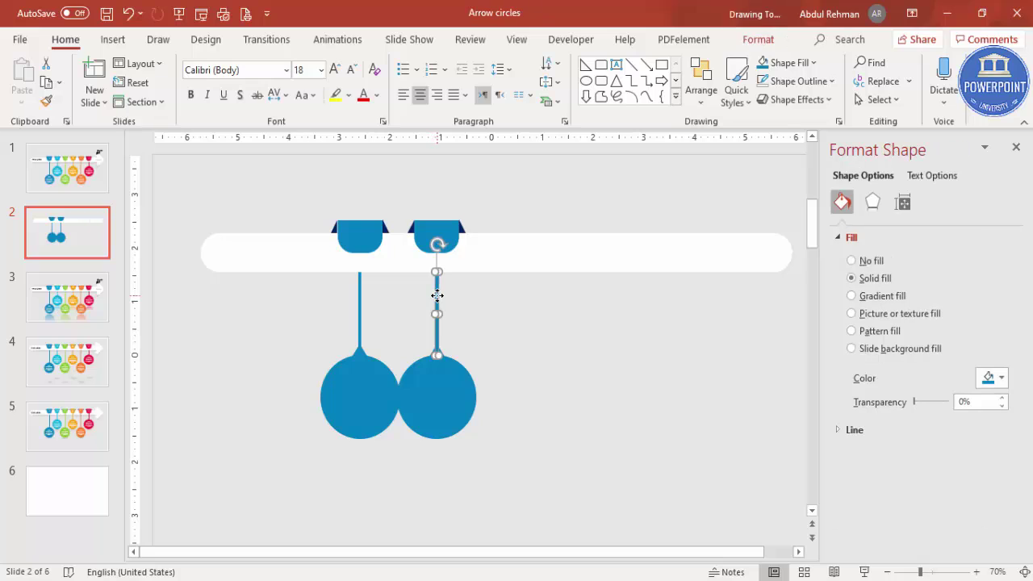
left_click(758, 39)
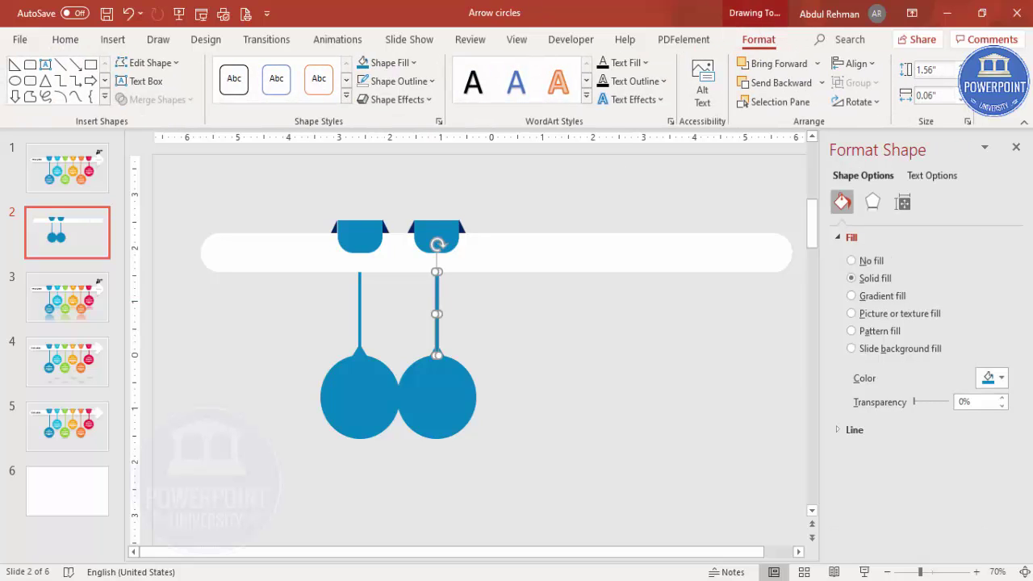
double_click(924, 70)
type("1.4")
key("Return")
key("Down")
key("Down")
key("Down")
key("Down")
key("Down")
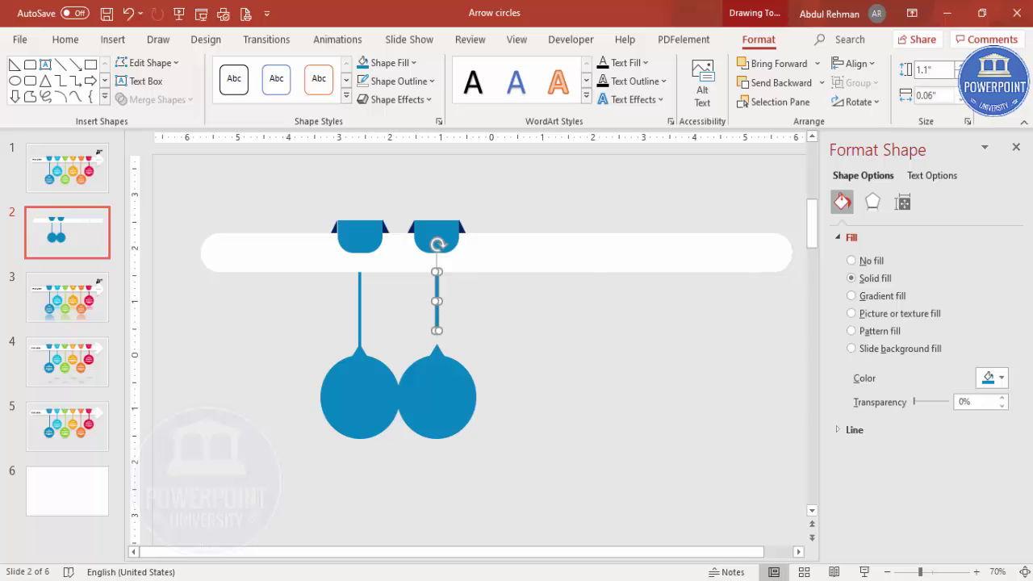
left_click(522, 430)
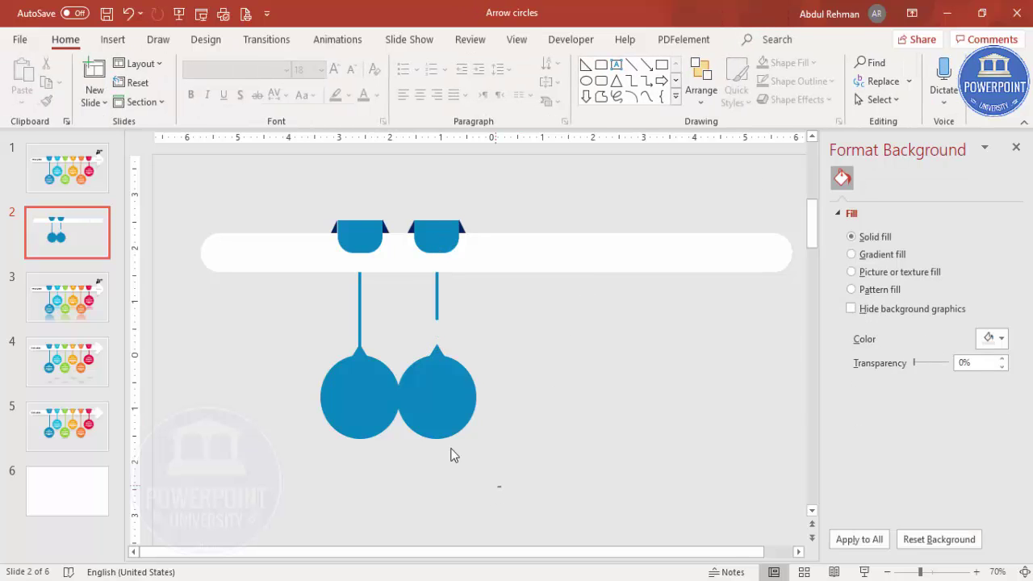
left_click_drag(502, 489, 389, 333)
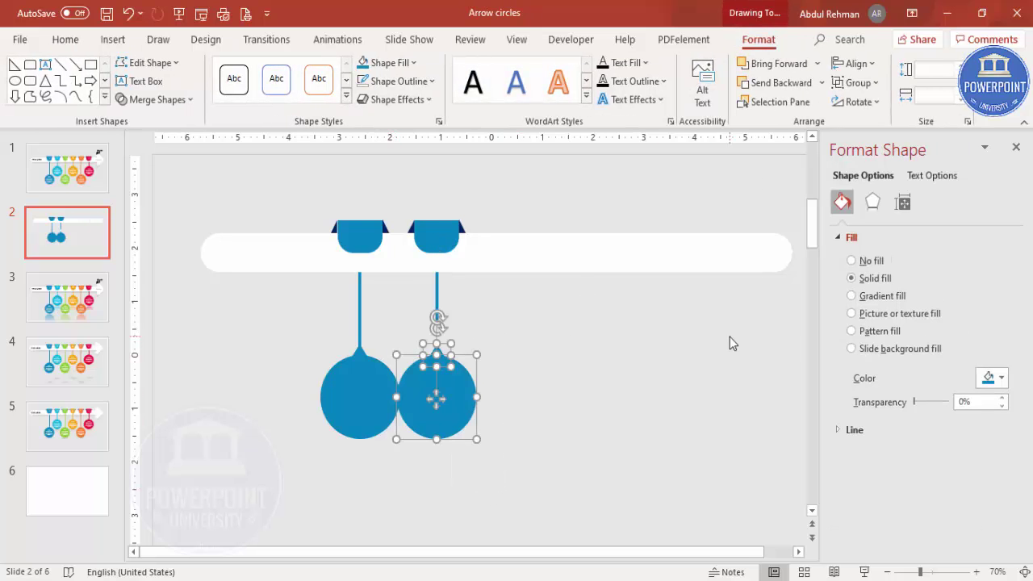
key("Up")
key("Up")
key("Up")
key("Up")
key("Up")
key("Up")
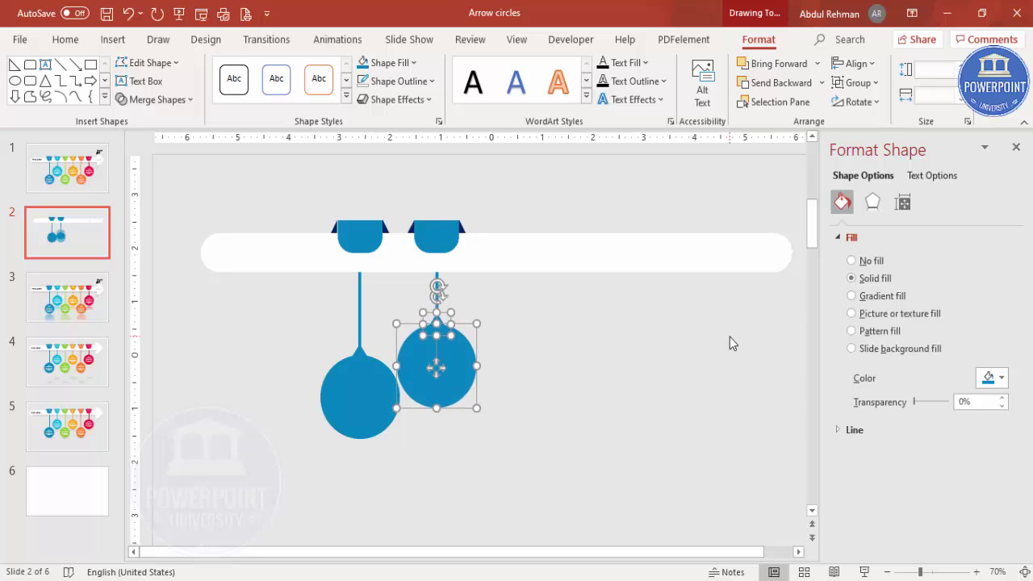
key("ctrl+Up")
key("ctrl+Up")
key("ctrl+Up")
key("ctrl+Up")
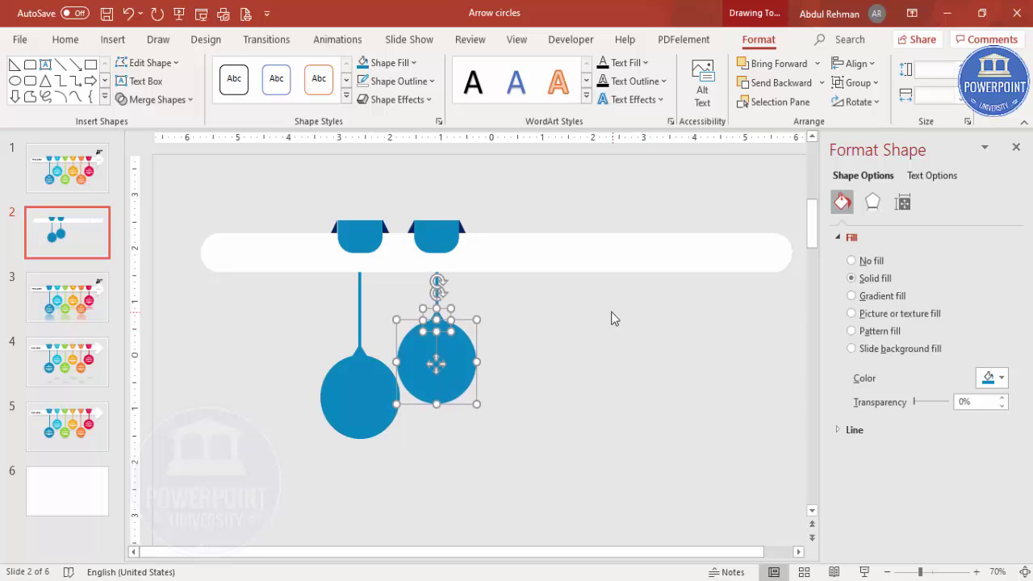
left_click(591, 318)
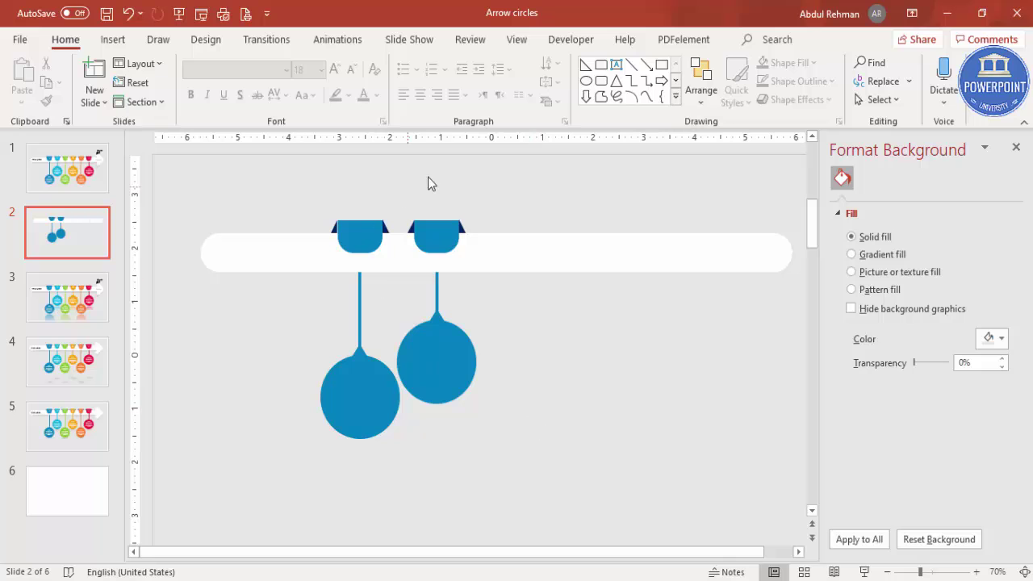
Duplicate the pair of pendants twice with Ctrl+D, placing each copy further right in line.
left_click_drag(255, 169, 516, 534)
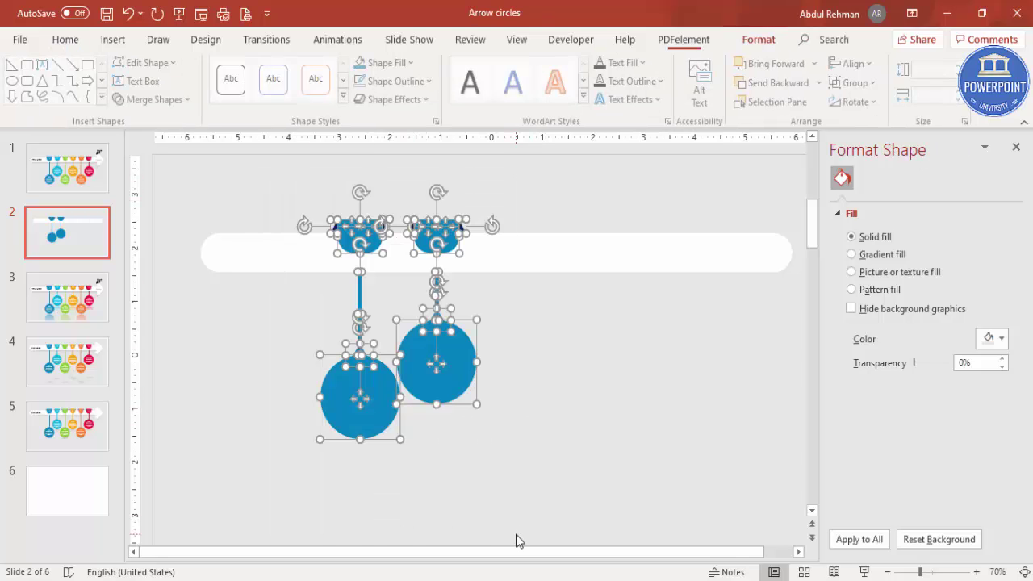
key("ctrl+d")
left_click_drag(464, 395, 610, 382)
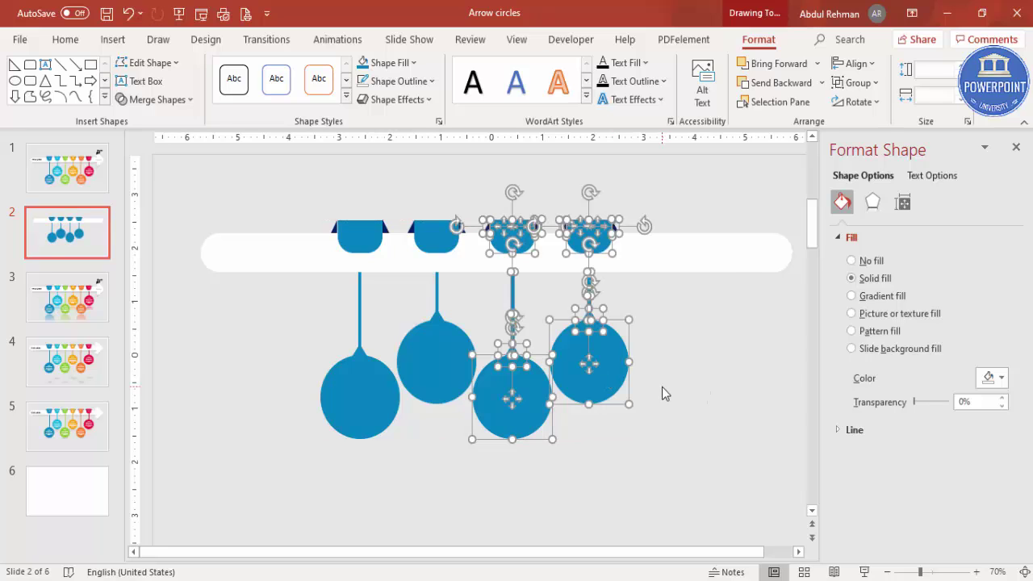
key("ctrl+d")
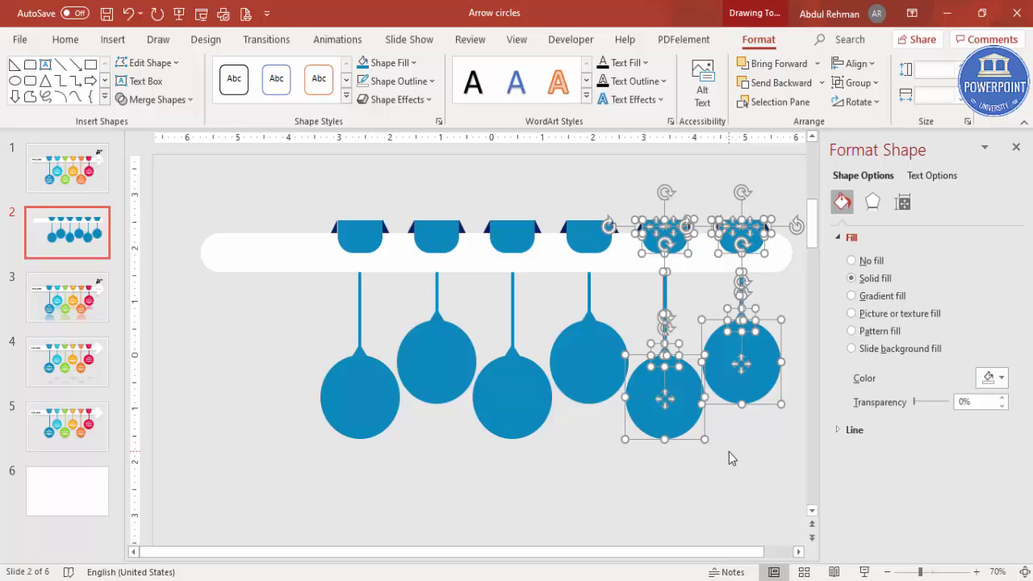
left_click_drag(682, 418, 685, 418)
left_click(523, 496)
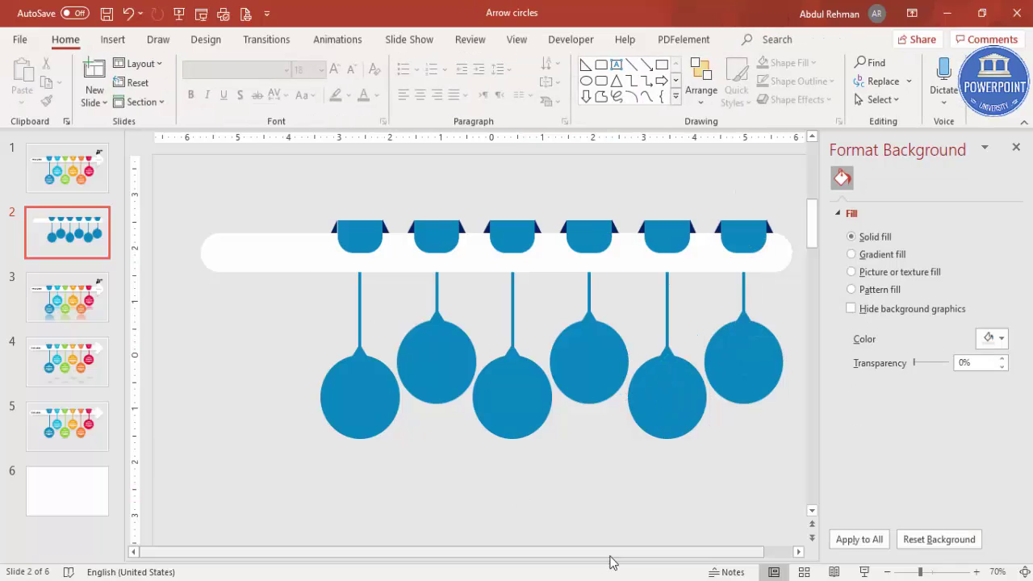
left_click_drag(611, 552, 669, 552)
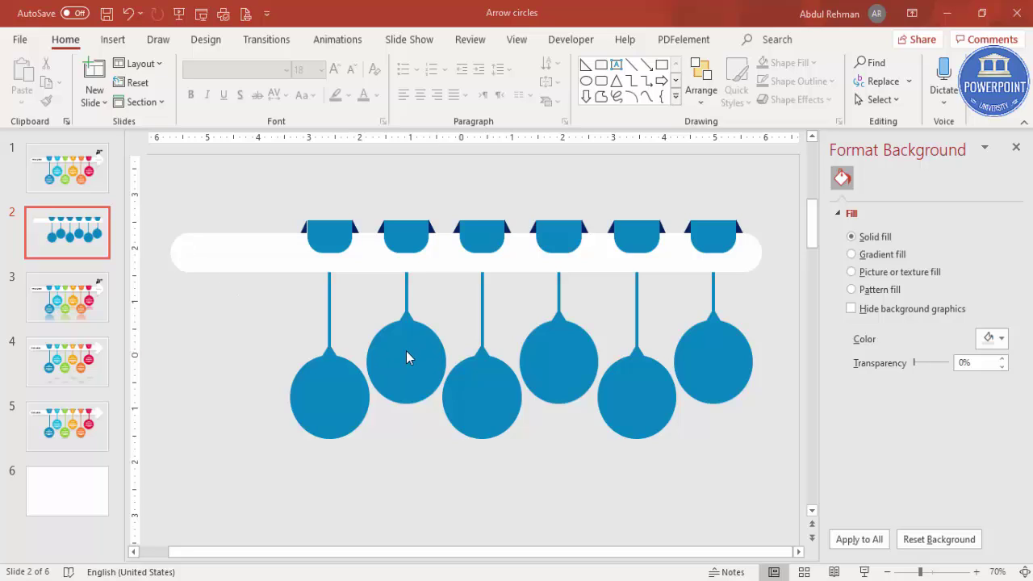
Fill the second circle light turquoise, then select its tip, string and cap.
left_click(404, 349)
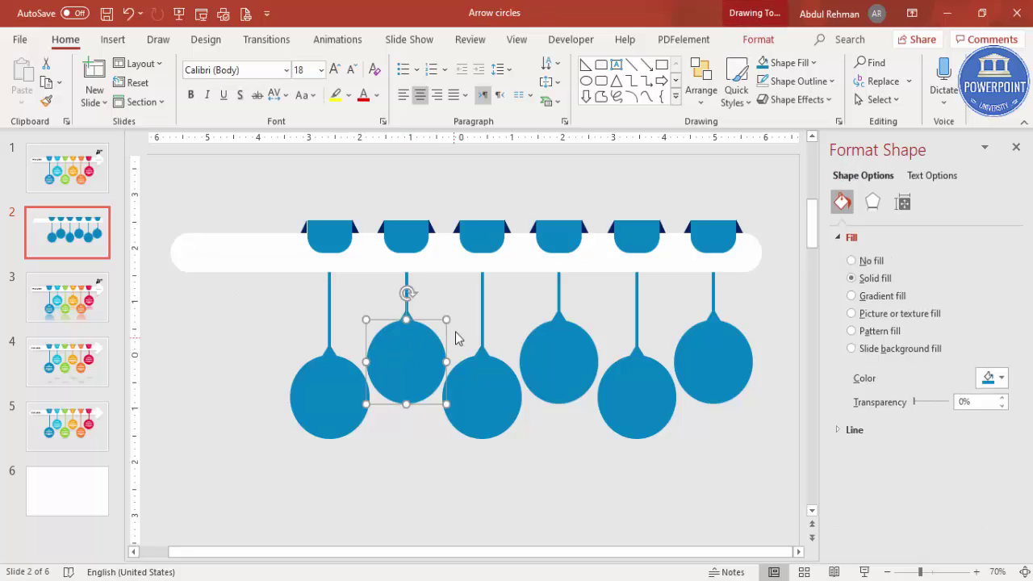
left_click(741, 47)
left_click(403, 62)
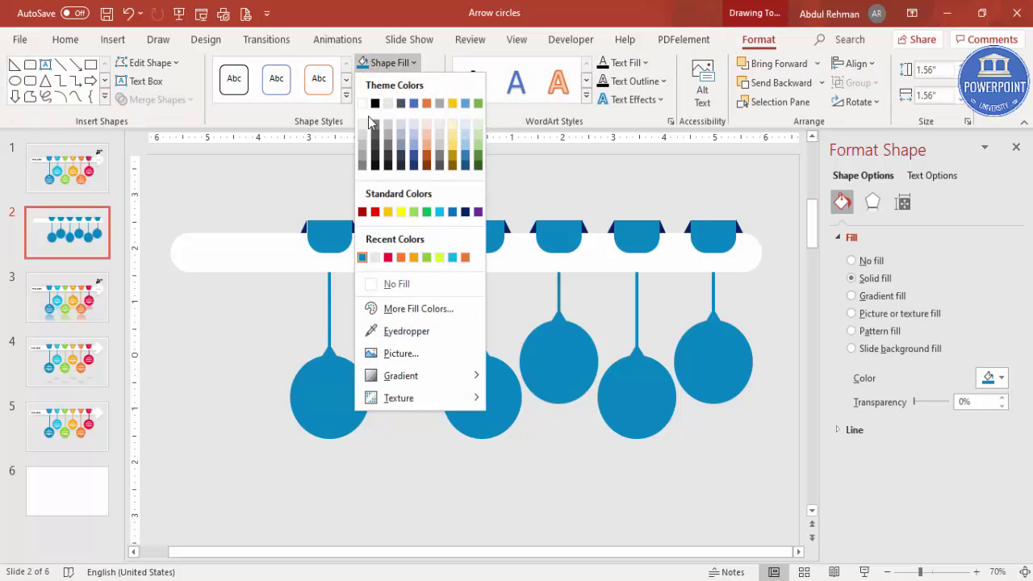
left_click(452, 258)
left_click(406, 326)
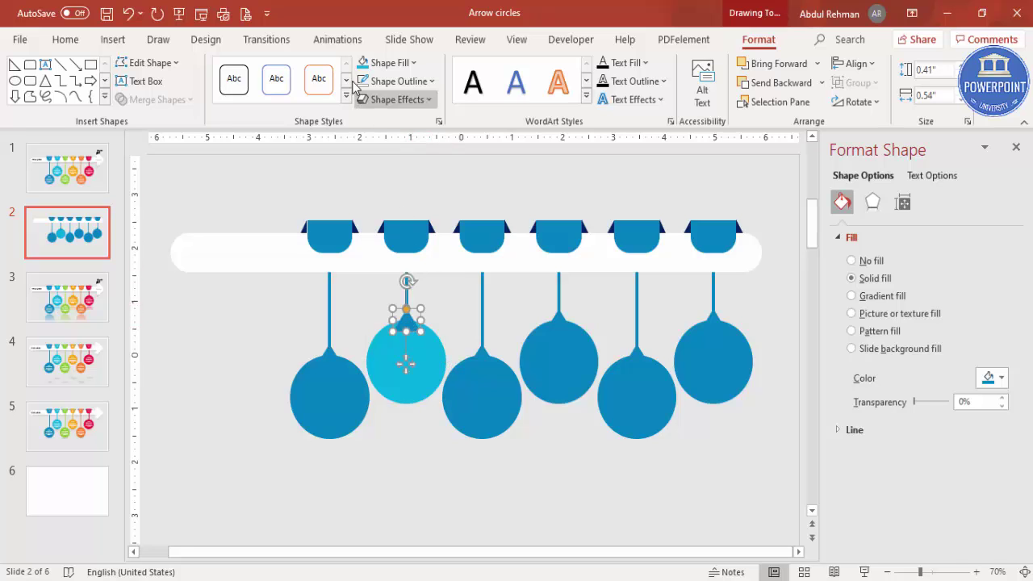
left_click(408, 295)
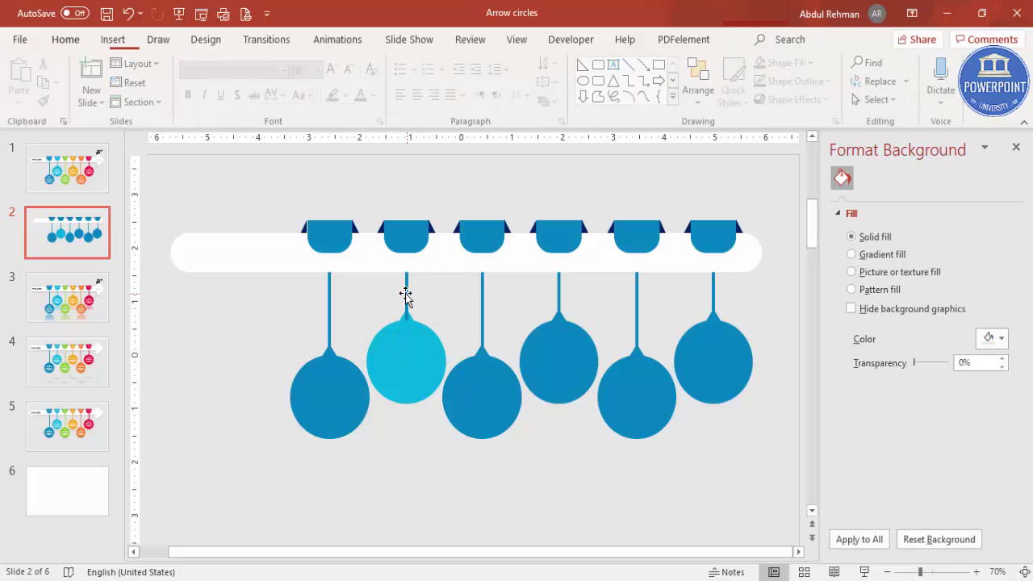
left_click(407, 296)
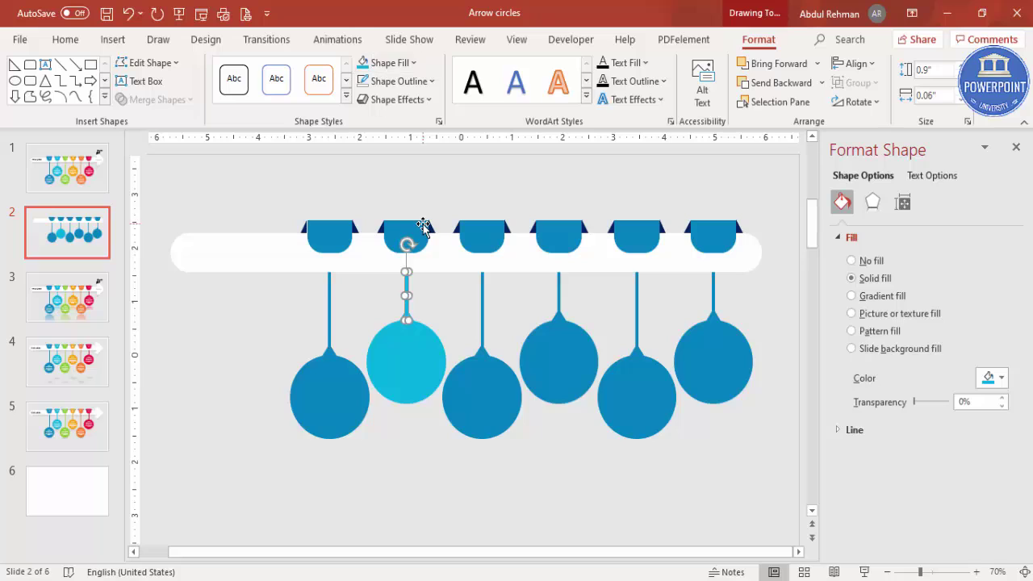
left_click(423, 225)
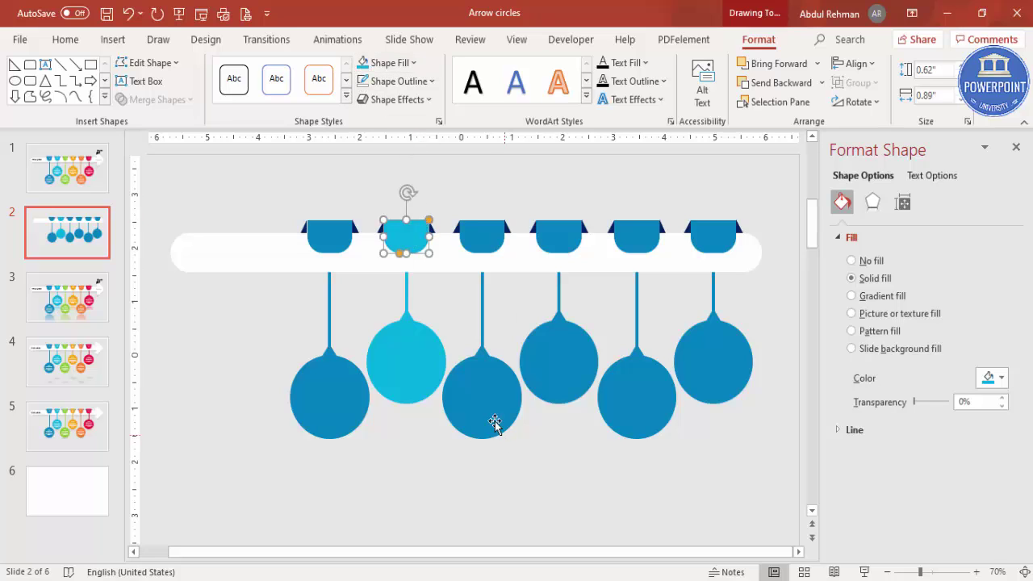
Fill the third circle, its knob, string and cap with lime green.
left_click(482, 396)
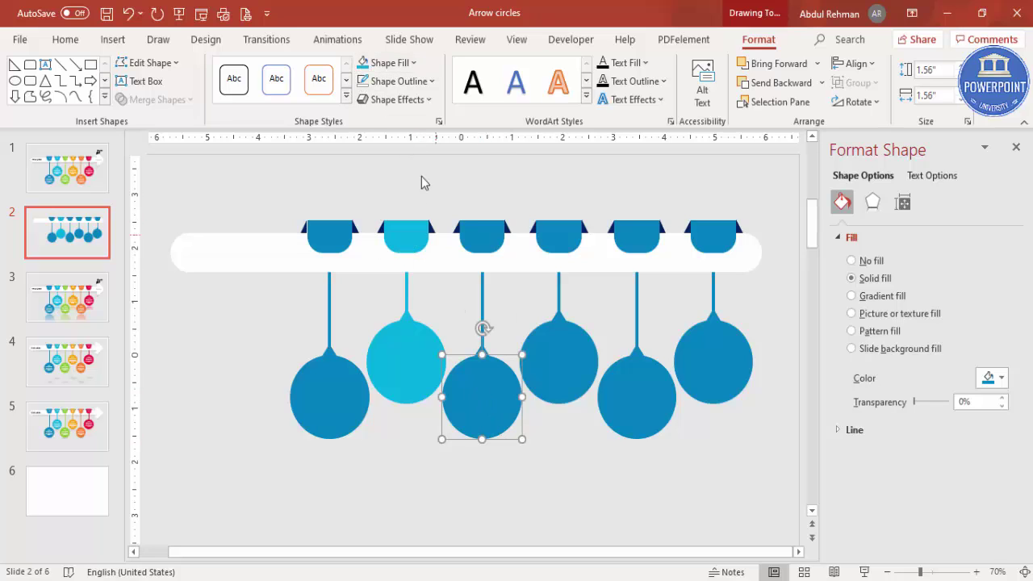
left_click(400, 63)
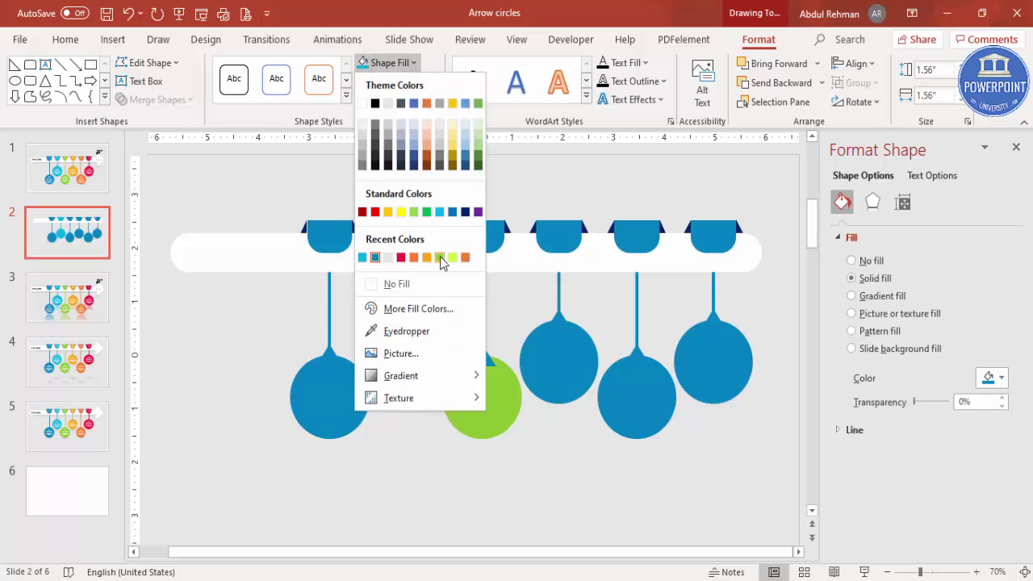
left_click(440, 256)
left_click(482, 355)
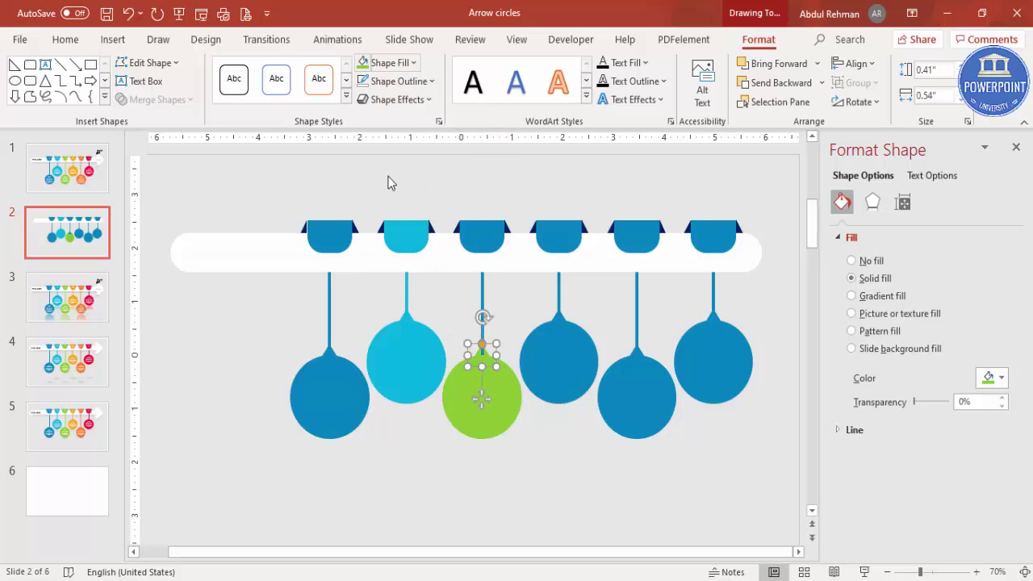
left_click(483, 292)
left_click(359, 63)
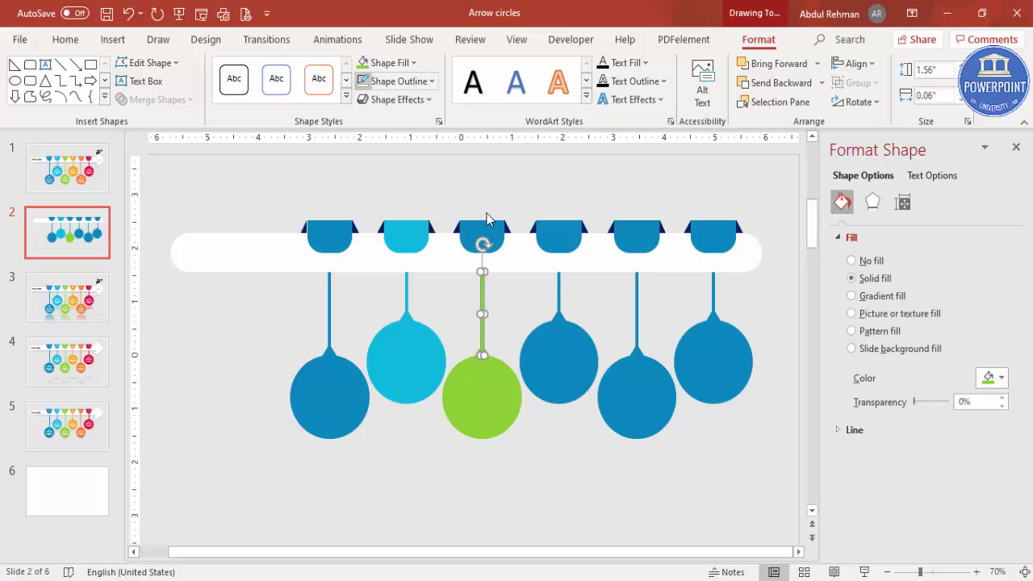
left_click(487, 231)
left_click(361, 63)
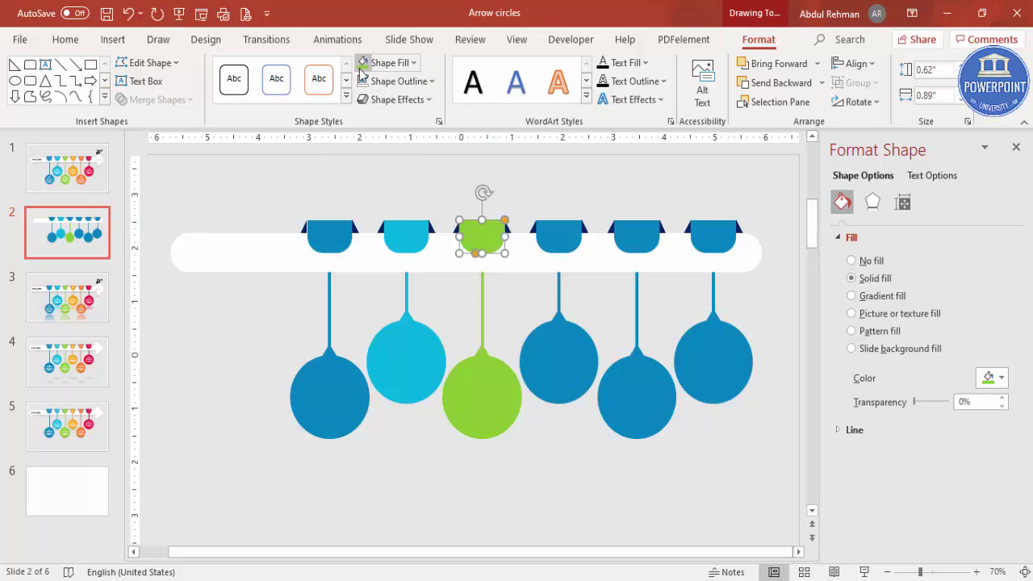
left_click(518, 279)
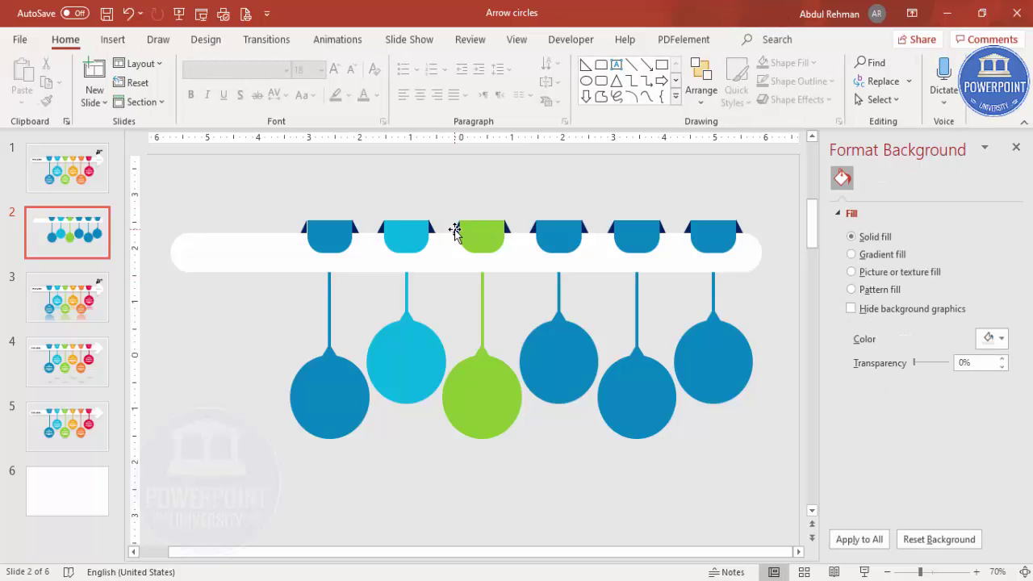
Fill the fourth hanging circle orange.
left_click(565, 379)
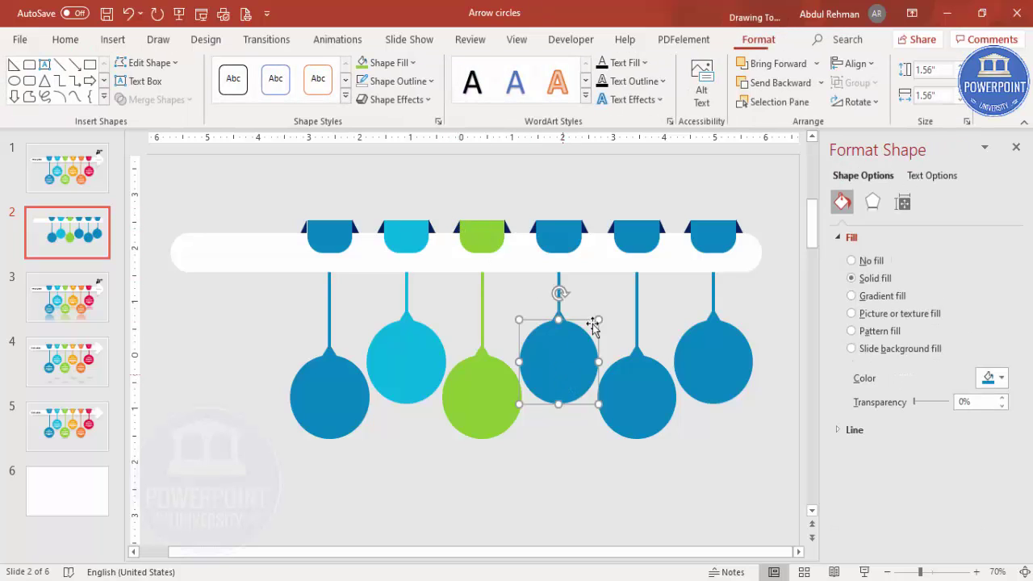
left_click(413, 63)
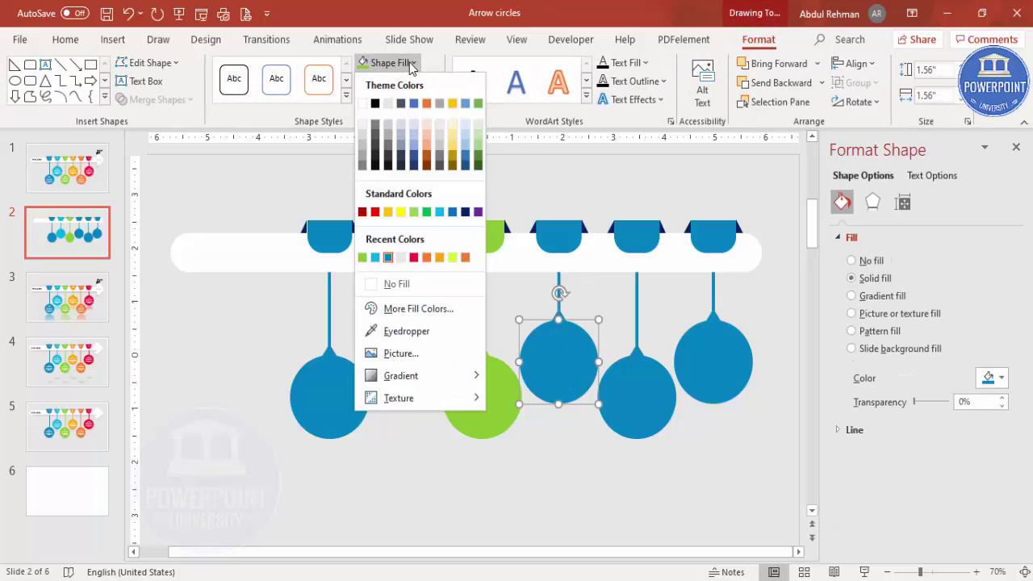
left_click(440, 257)
Repeat the orange fill on the fourth circle's triangle, string and tab.
left_click(559, 320)
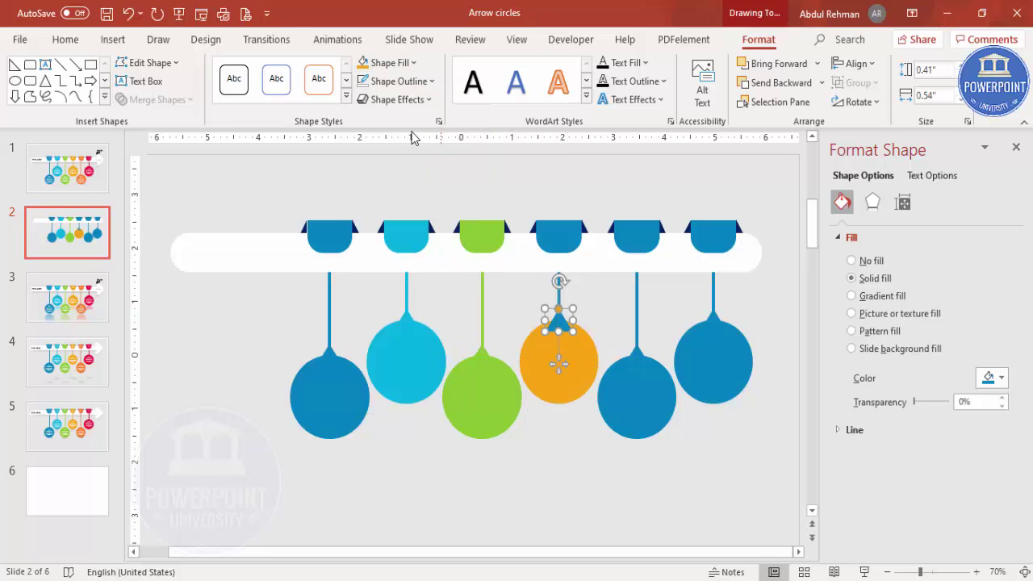
left_click(558, 289)
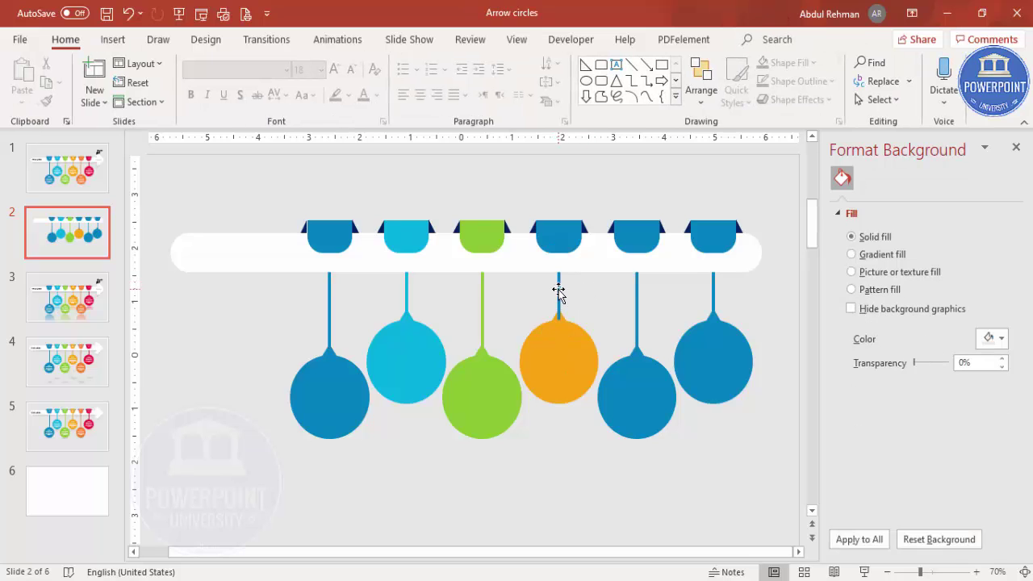
left_click(559, 293)
key("F4")
left_click(565, 243)
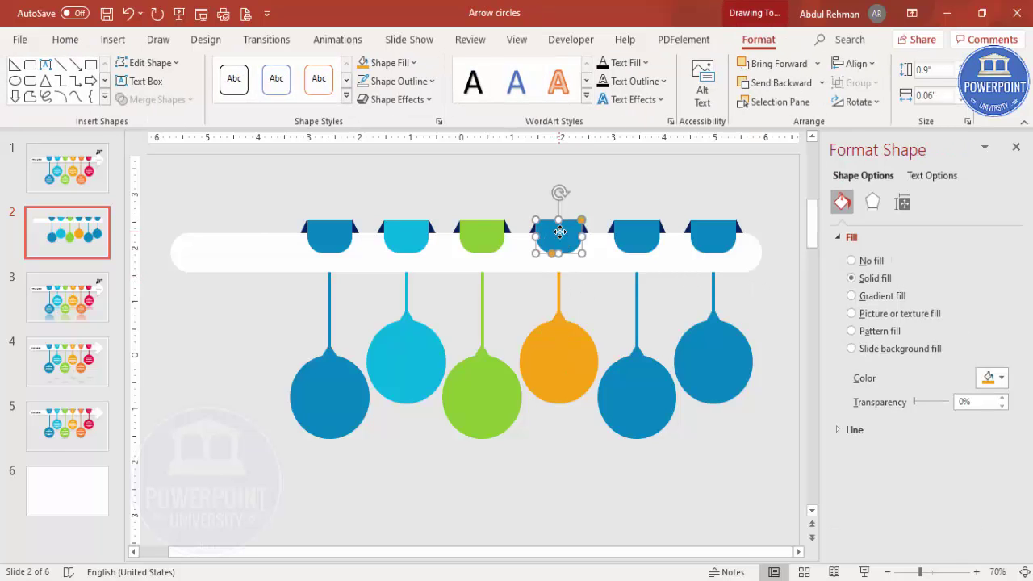
key("F4")
left_click(643, 381)
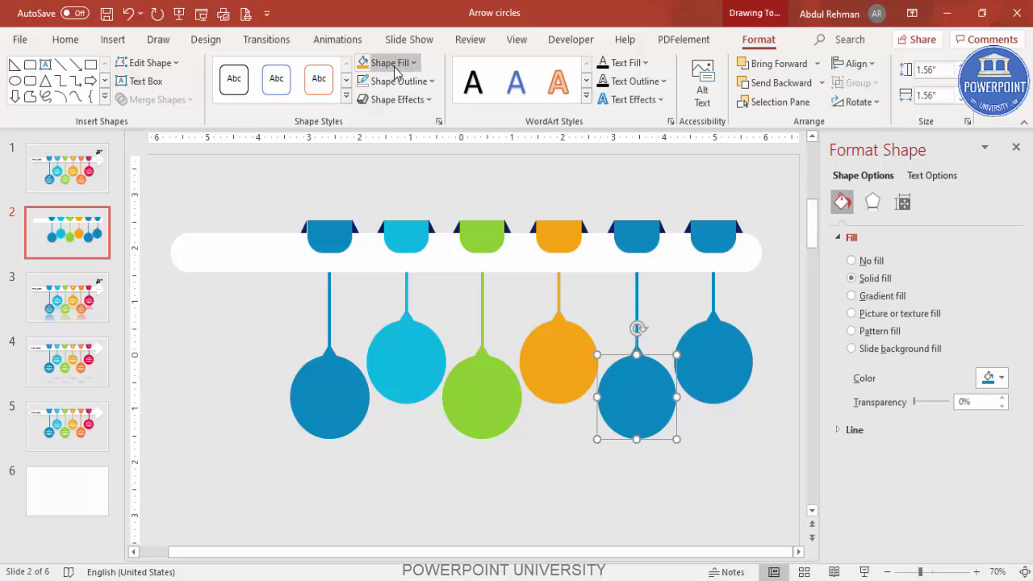
Fill the fifth circle orange, then repeat it on its triangle, string and tab.
left_click(391, 62)
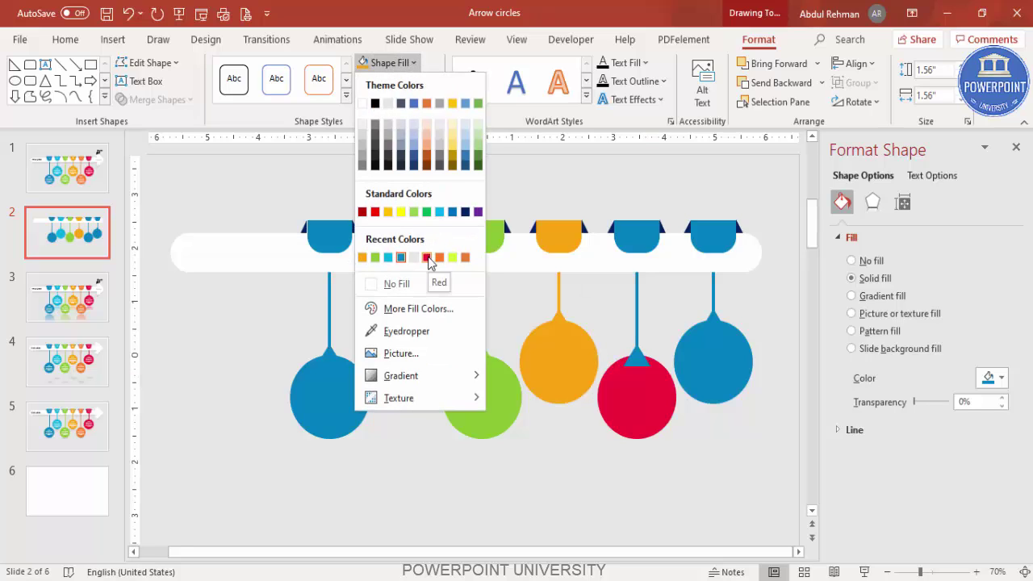
left_click(440, 256)
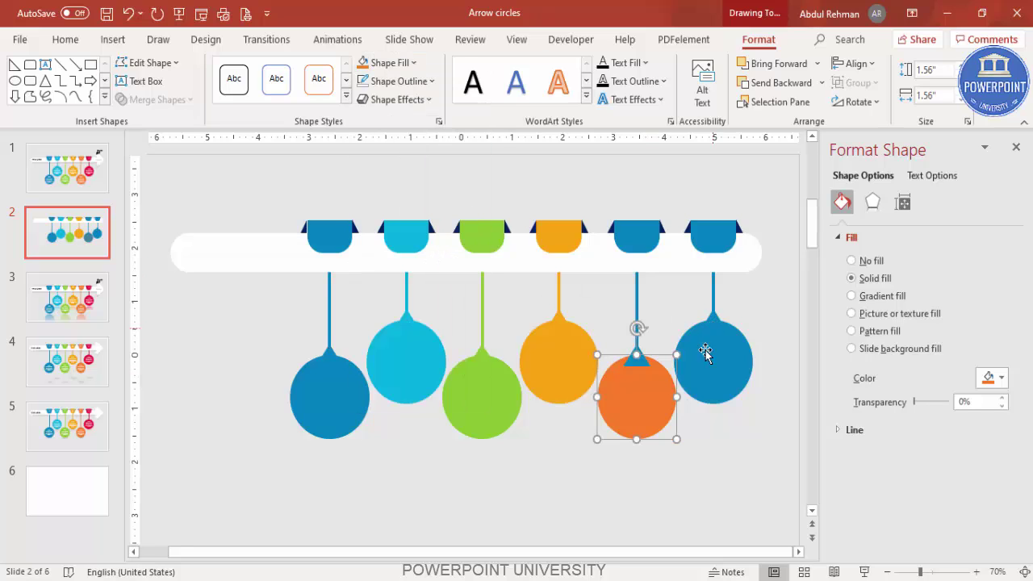
left_click(656, 338)
left_click(634, 371)
left_click(637, 359)
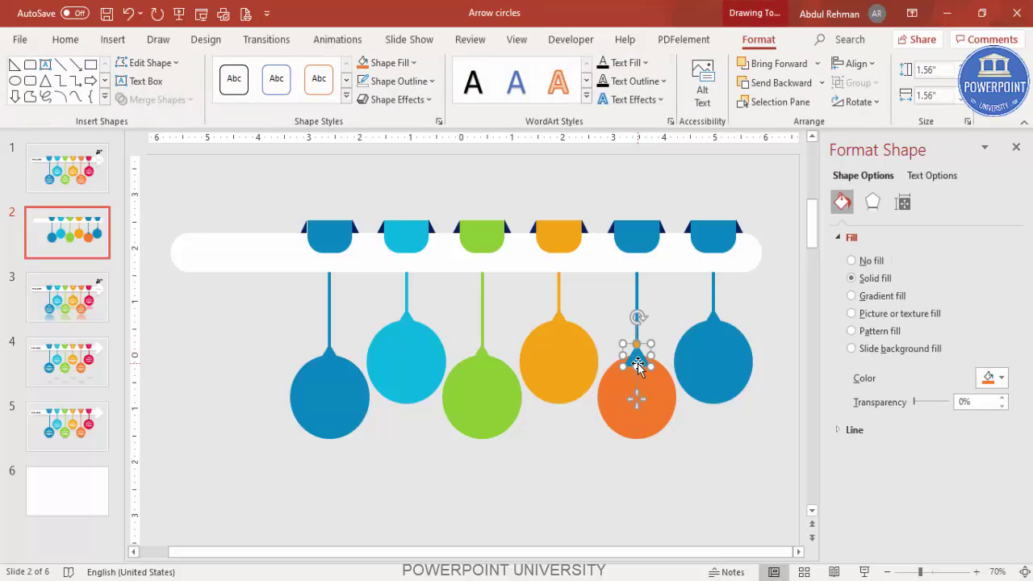
left_click(636, 299)
key("F4")
left_click(645, 238)
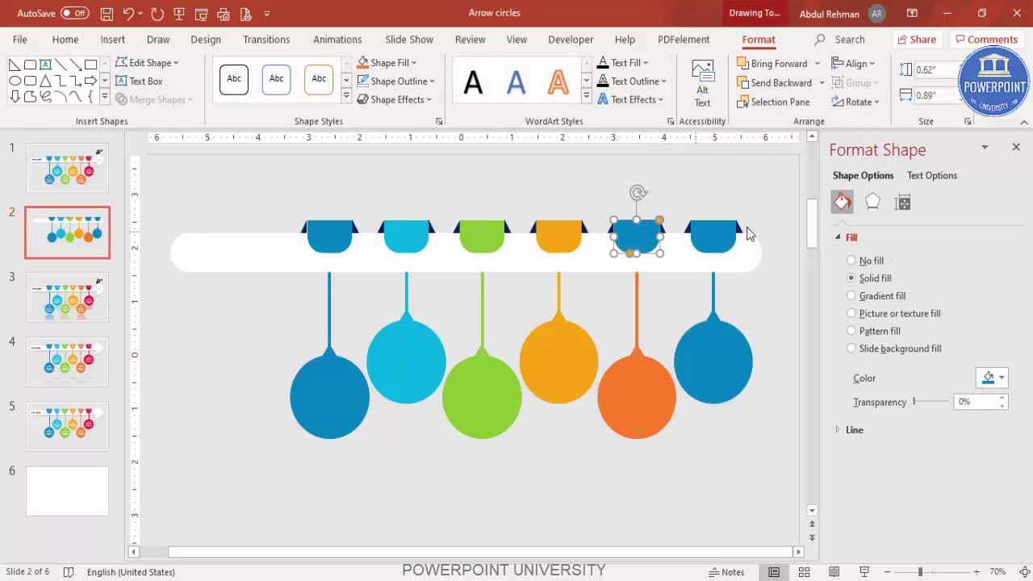
key("F4")
Fill the rightmost circle red, then apply red to its triangle, string and tab.
left_click(737, 345)
left_click(412, 63)
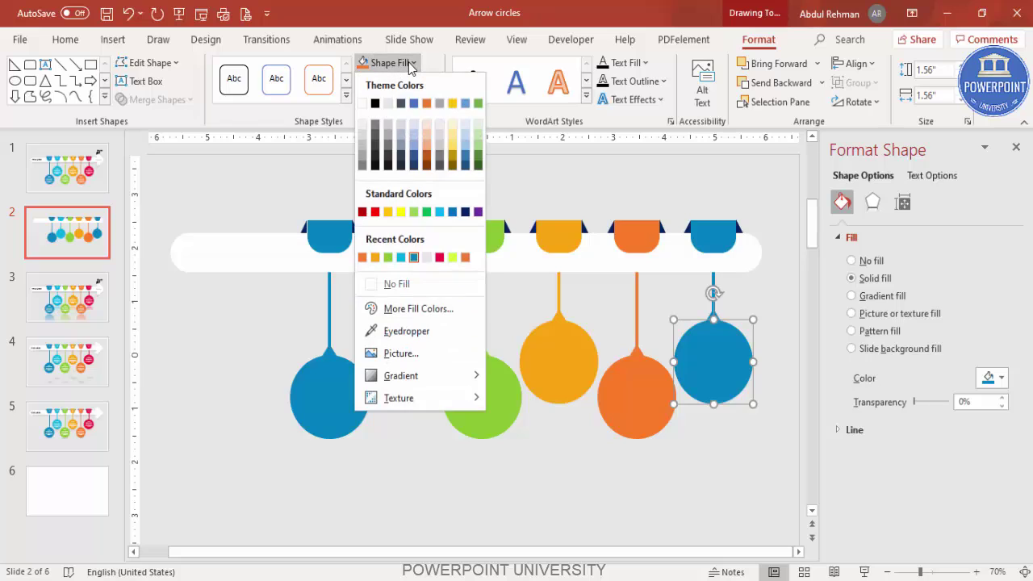
left_click(441, 258)
left_click(720, 326)
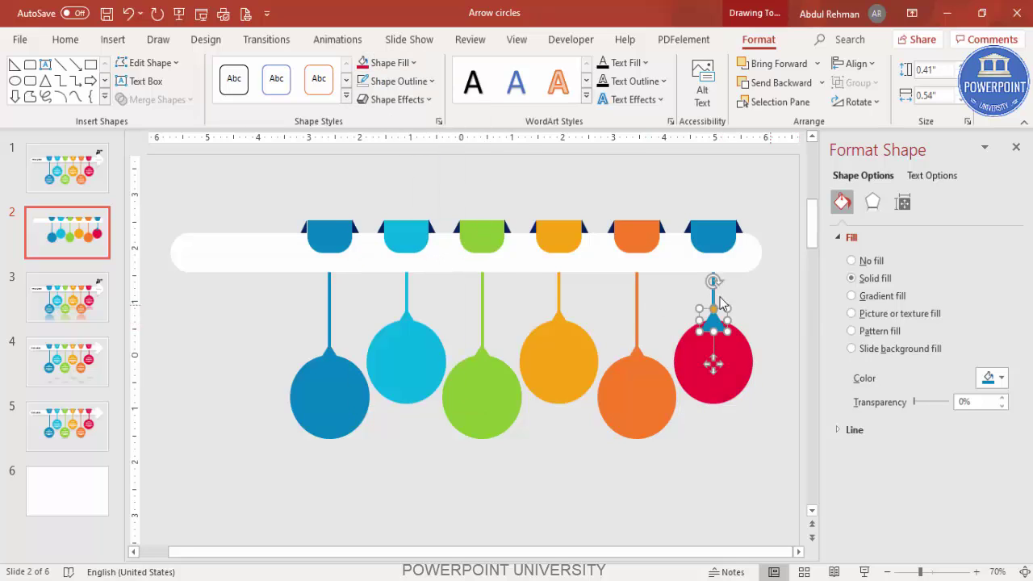
left_click(714, 294)
left_click(737, 237)
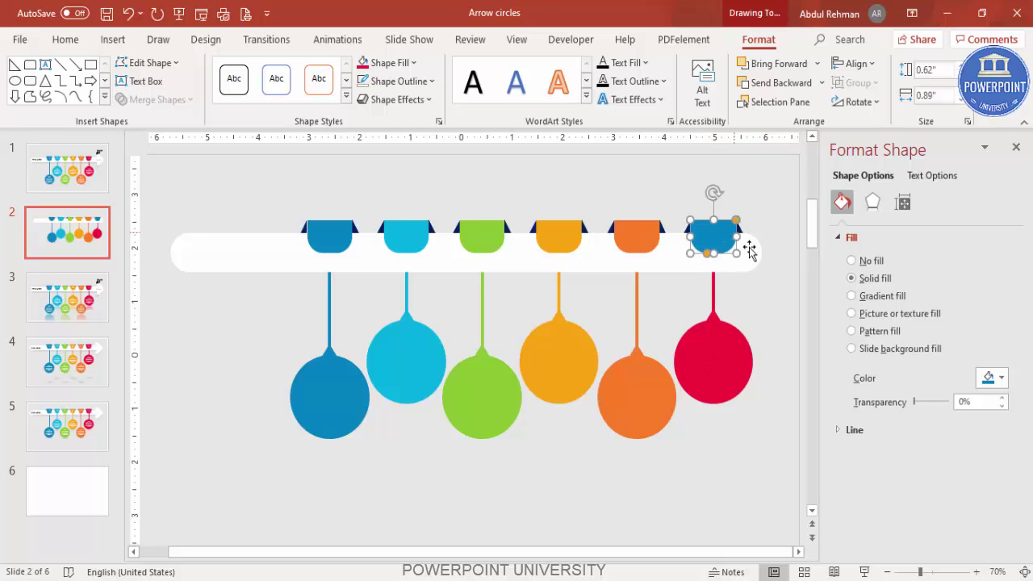
key("F4")
left_click(759, 299)
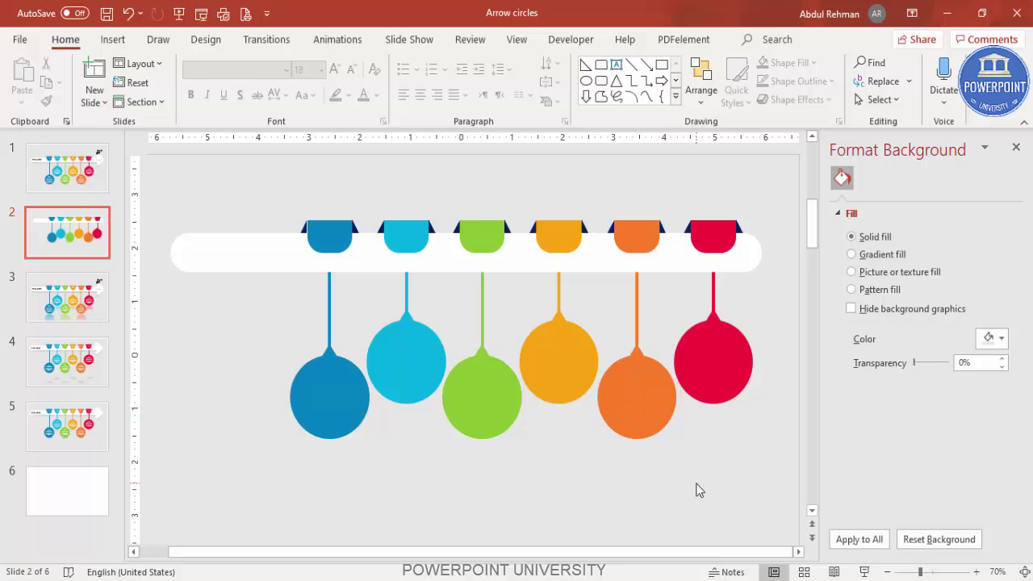
Widen the white bar by dragging its right edge past the sixth tab.
left_click(752, 258)
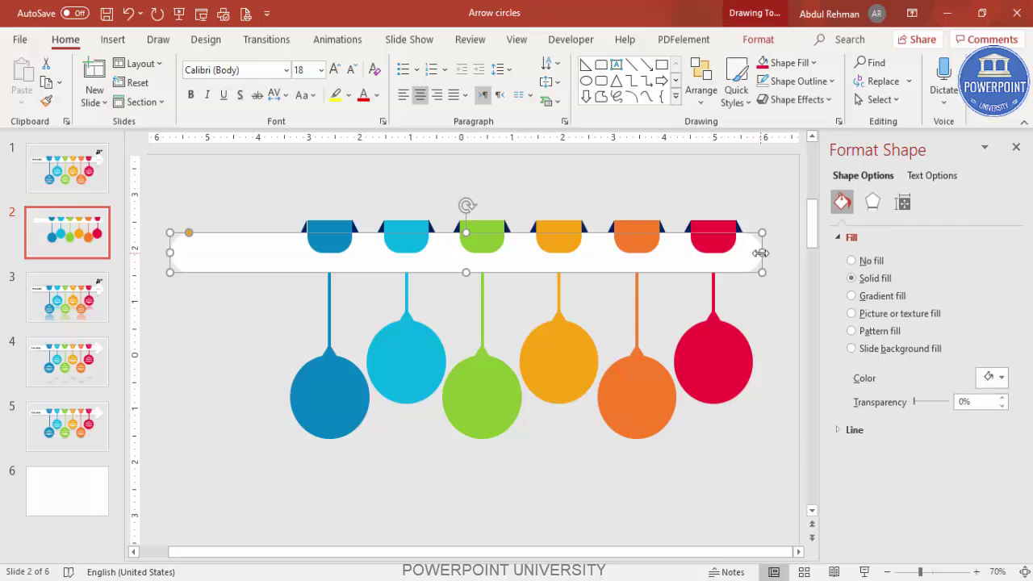
left_click_drag(761, 252, 788, 254)
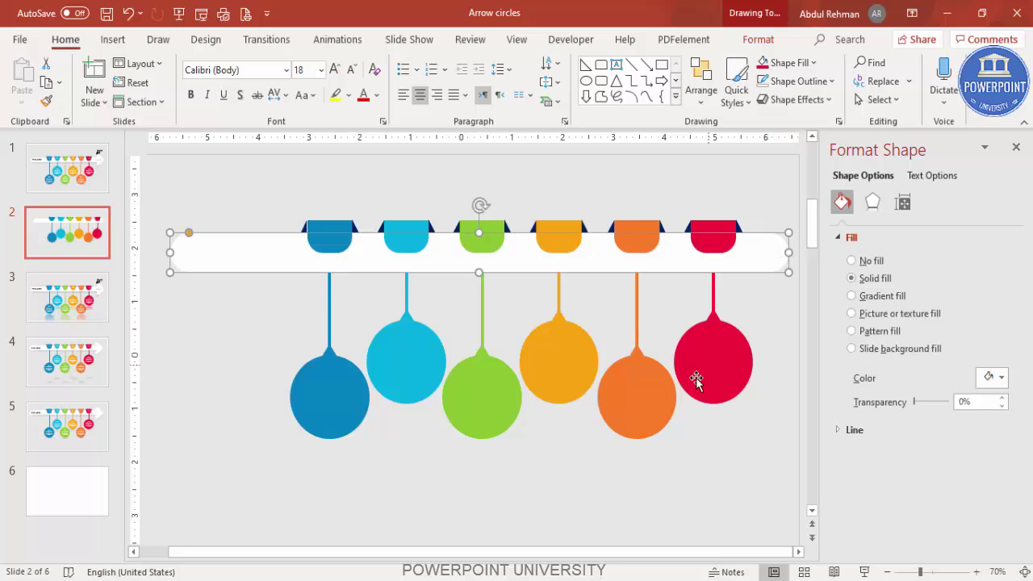
left_click(607, 482)
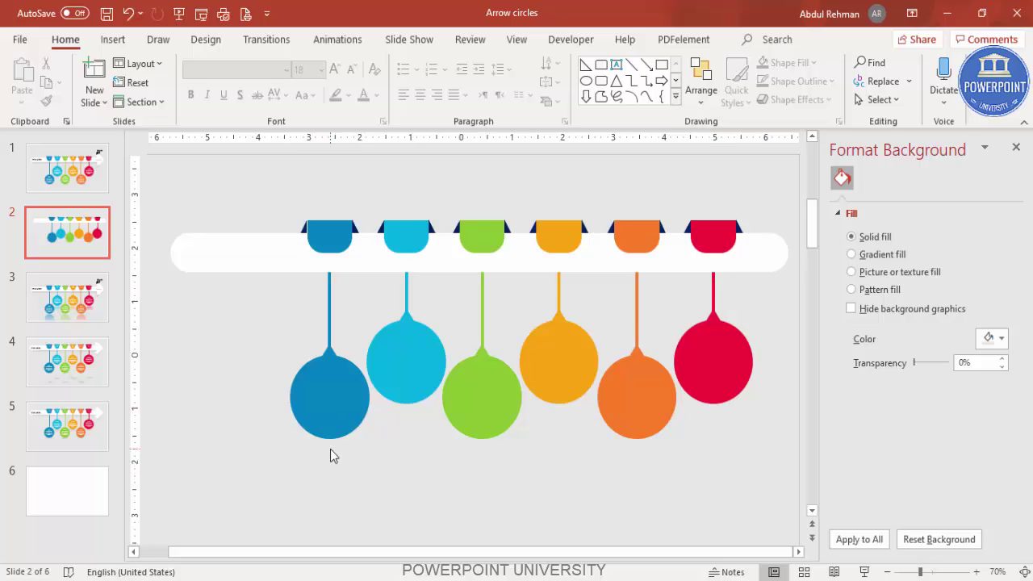
left_click(275, 278)
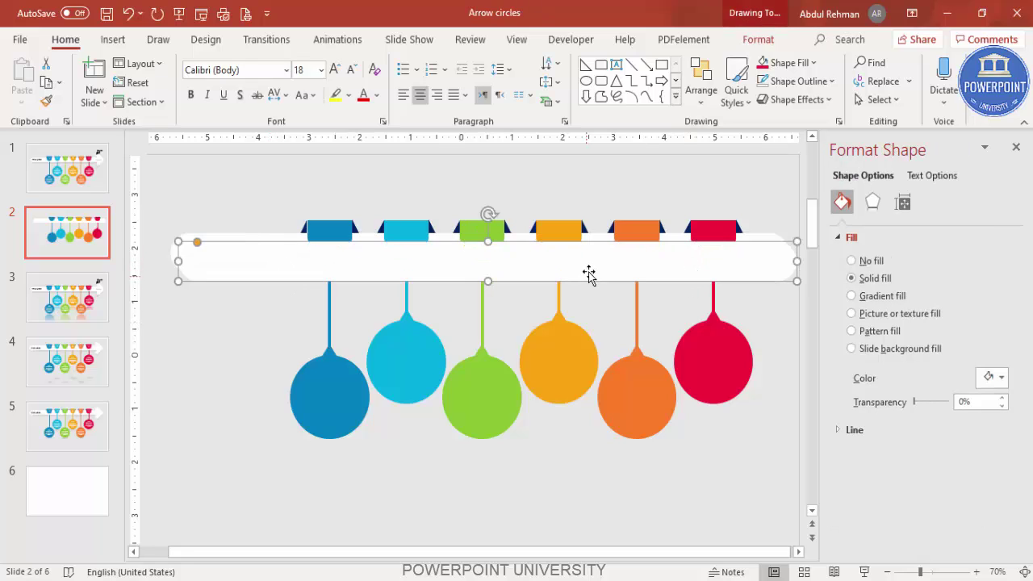
Duplicate the white bar slightly offset and make the copy black at 43% transparency.
left_click_drag(590, 274, 601, 294)
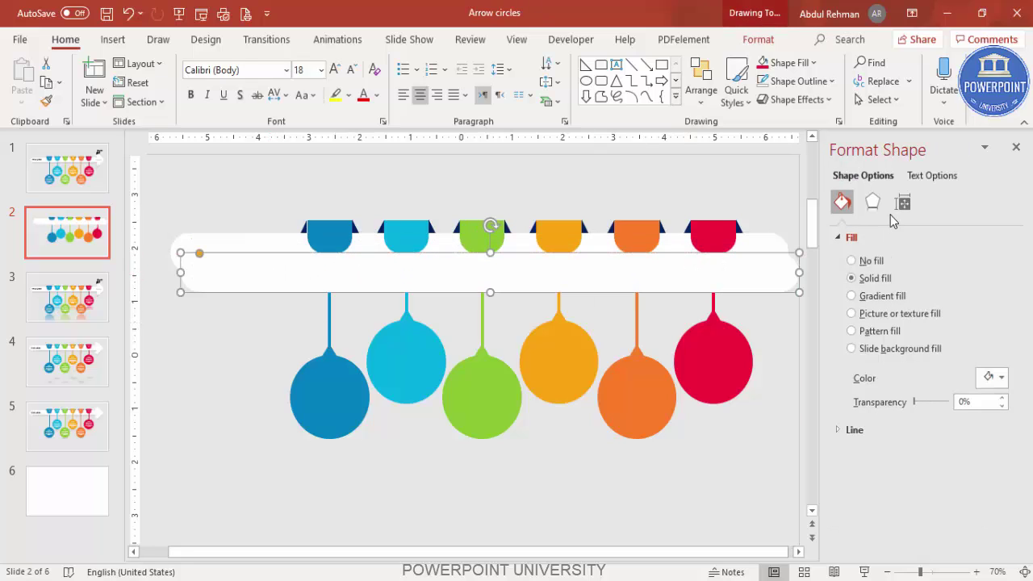
left_click(999, 377)
left_click(921, 163)
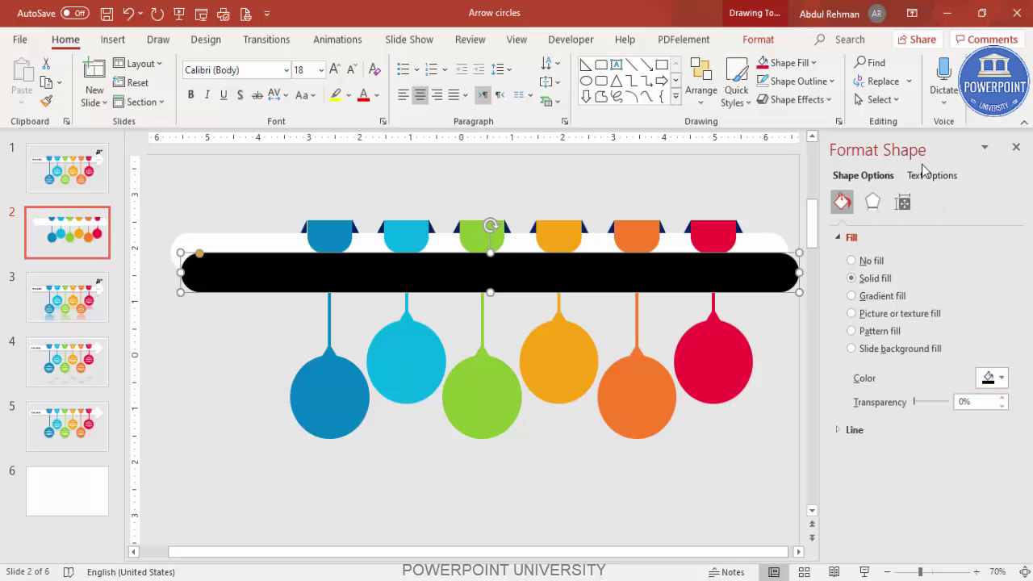
left_click_drag(921, 404, 929, 403)
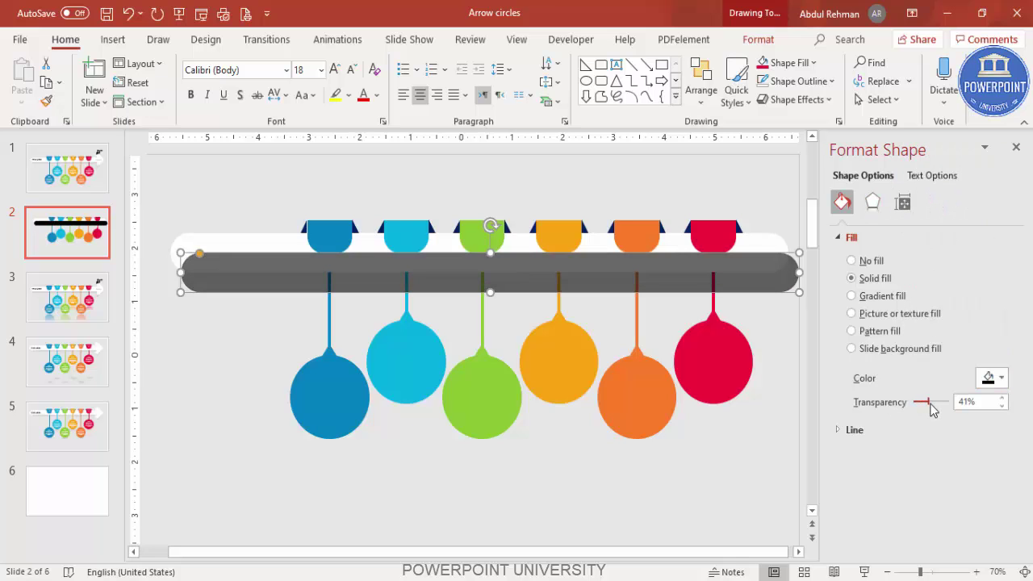
Give the black copy 8 pt soft edges and nudge it into position.
left_click(873, 206)
left_click(908, 310)
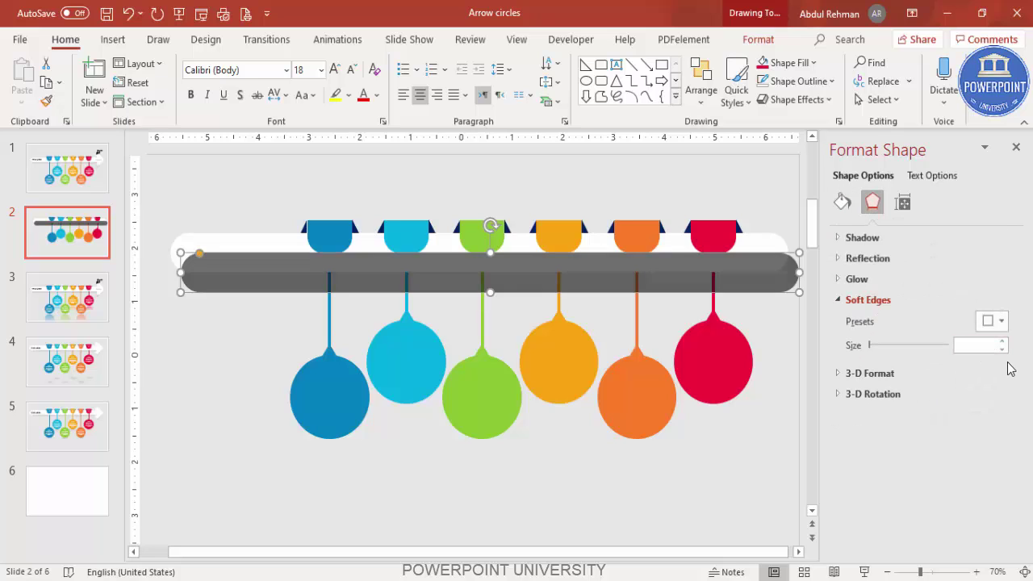
left_click(1003, 343)
left_click(1004, 343)
left_click(1003, 342)
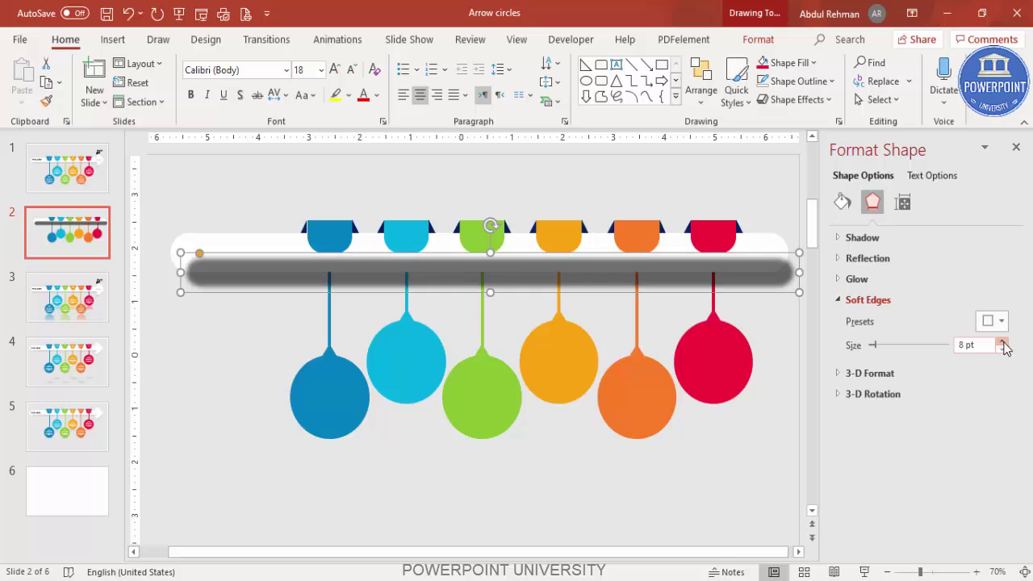
left_click_drag(777, 284, 758, 272)
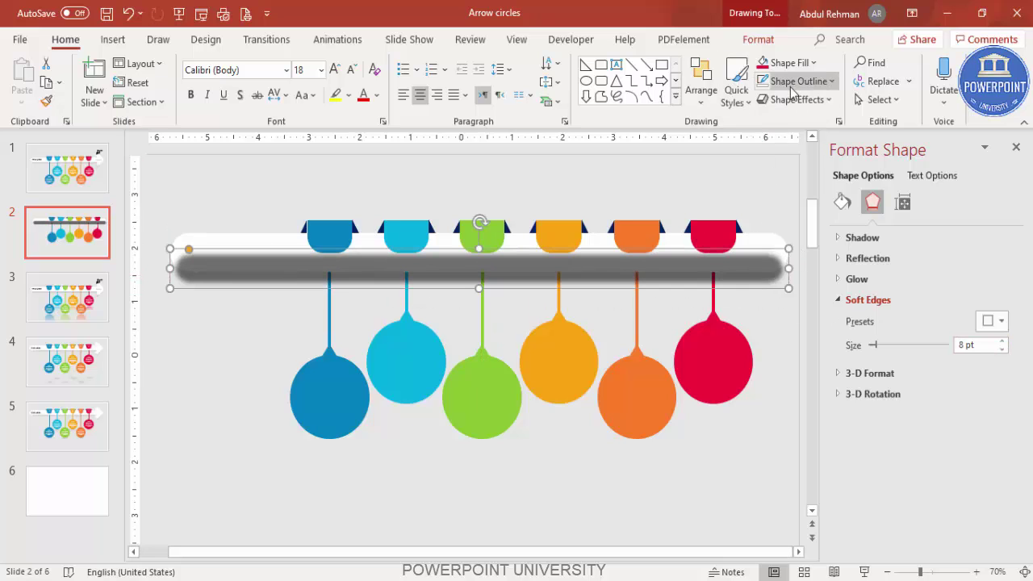
Send the blurred black bar to the back, behind the white bar.
left_click(759, 39)
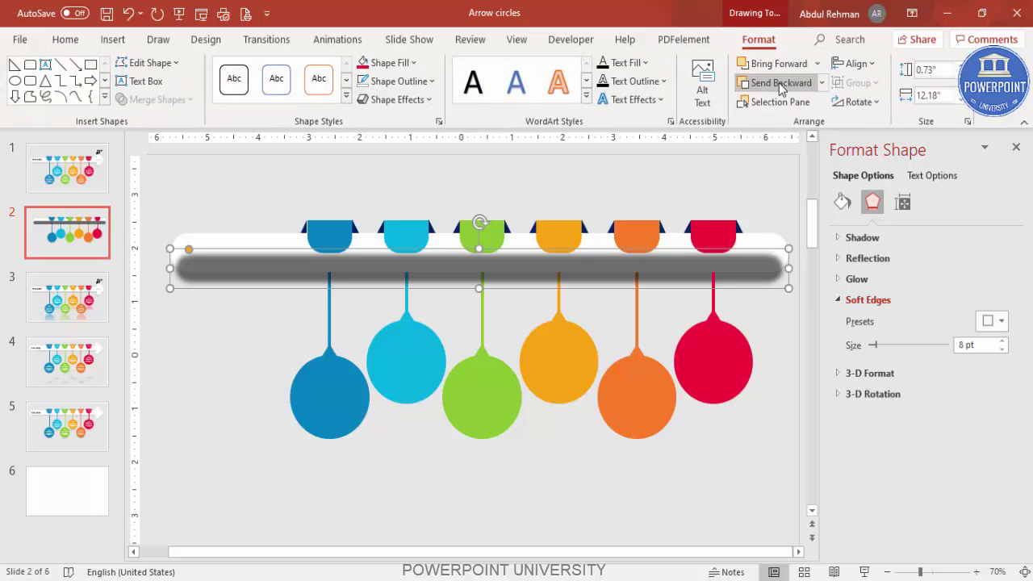
left_click(781, 84)
left_click(781, 84)
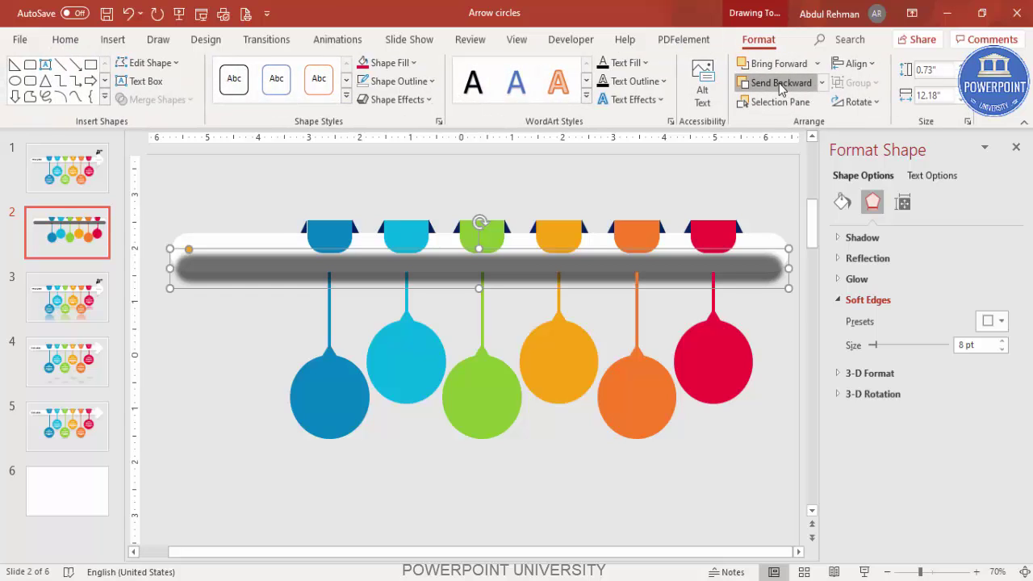
left_click(822, 83)
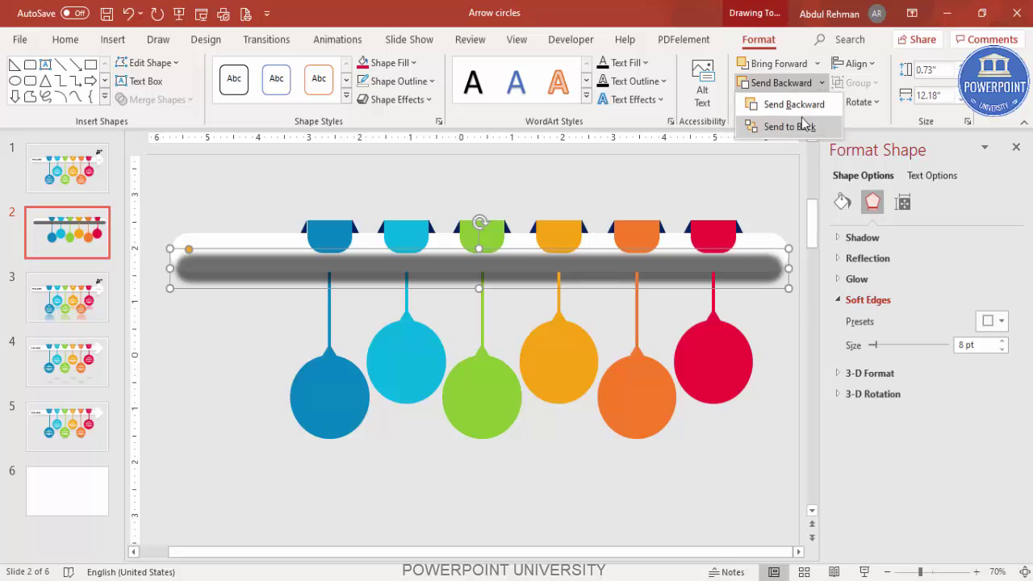
left_click(801, 121)
left_click(656, 468)
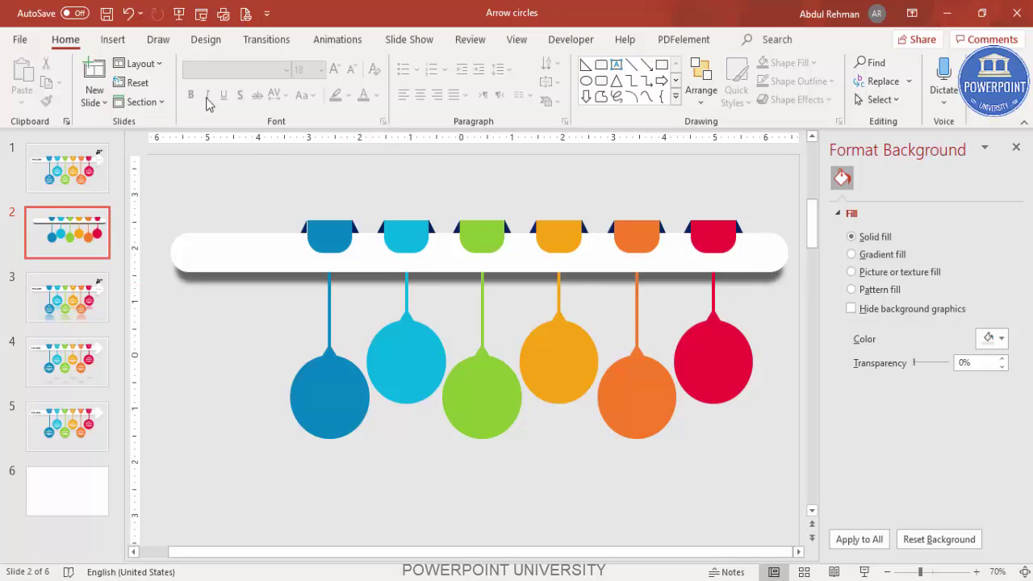
left_click(113, 41)
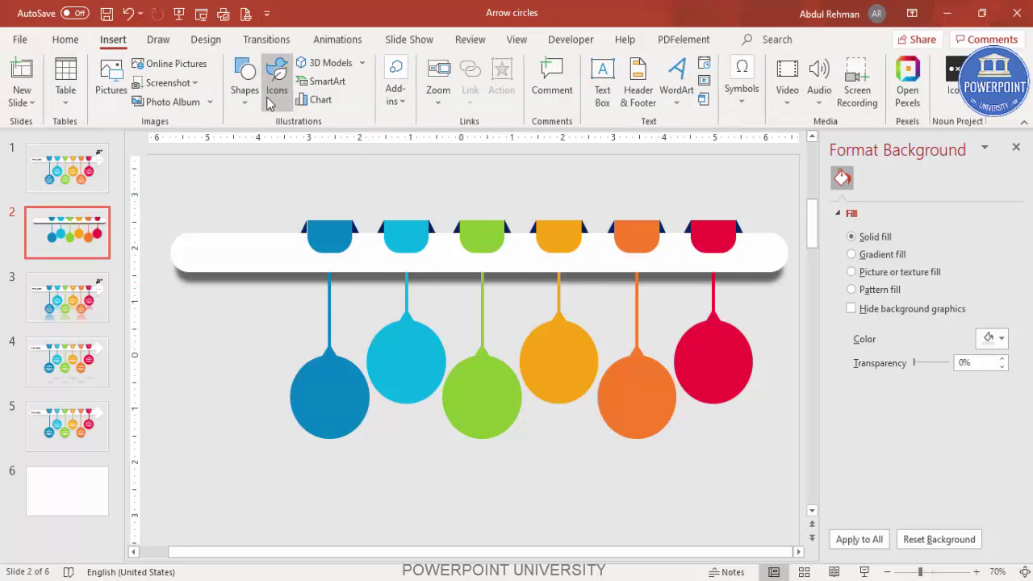